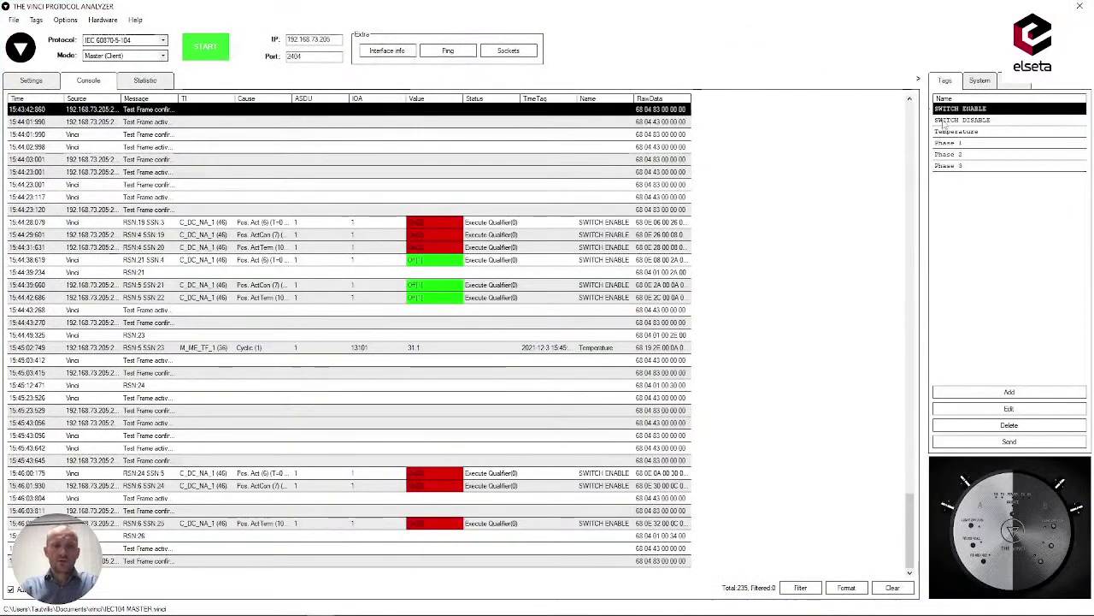
Step: Start the IEC 60870-5-104 master communication, bring up the system commands and review the logged interrogation messages in the console
click(205, 49)
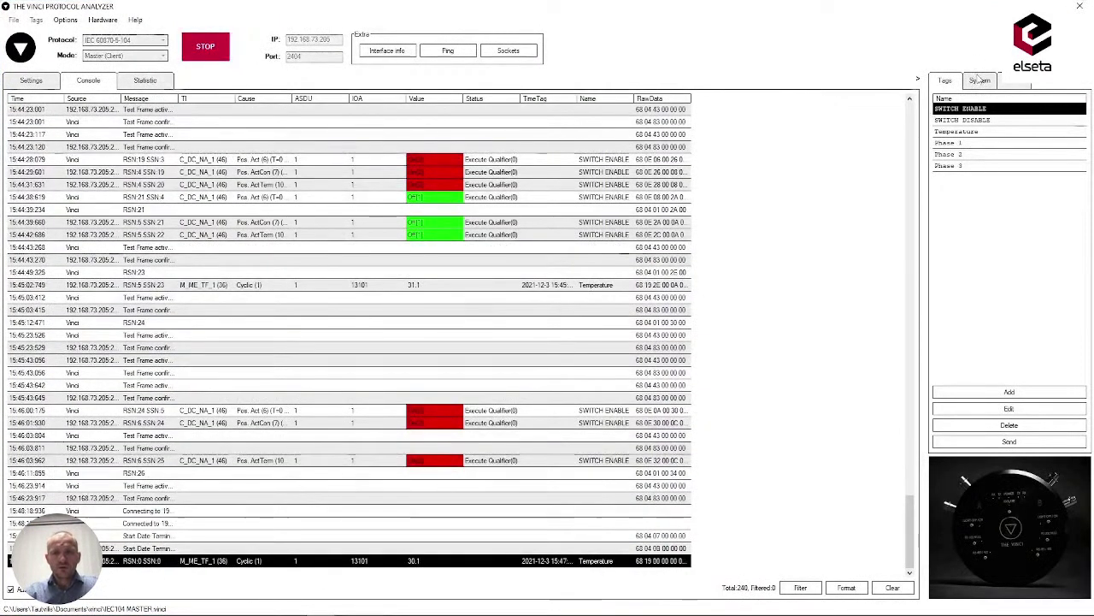
click(979, 79)
drag(909, 530, 908, 295)
scroll(898, 294, up, 15)
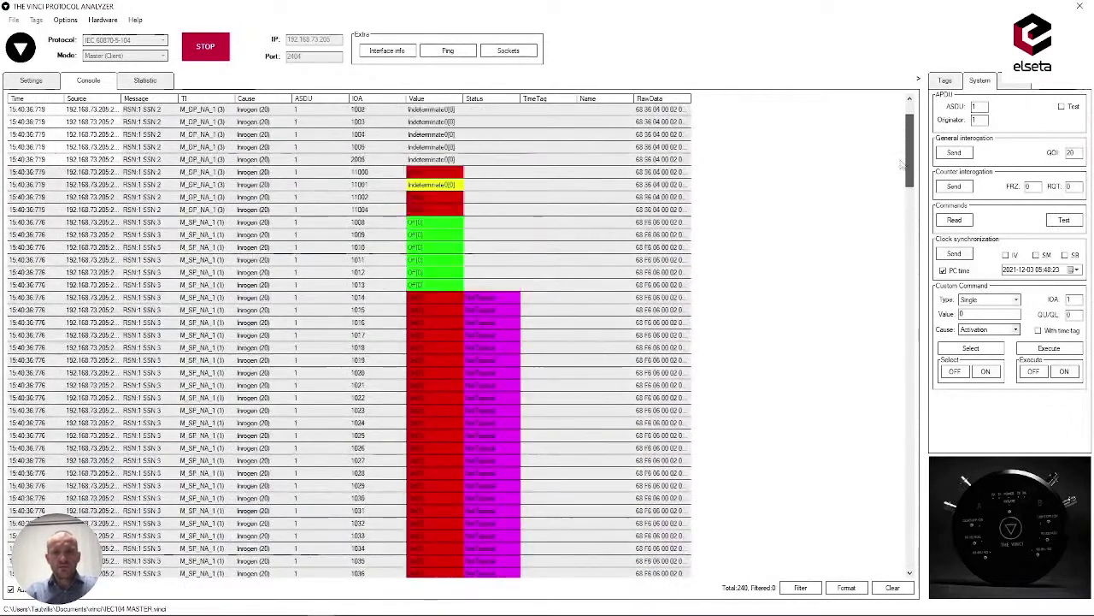
scroll(890, 292, down, 5)
scroll(887, 385, down, 20)
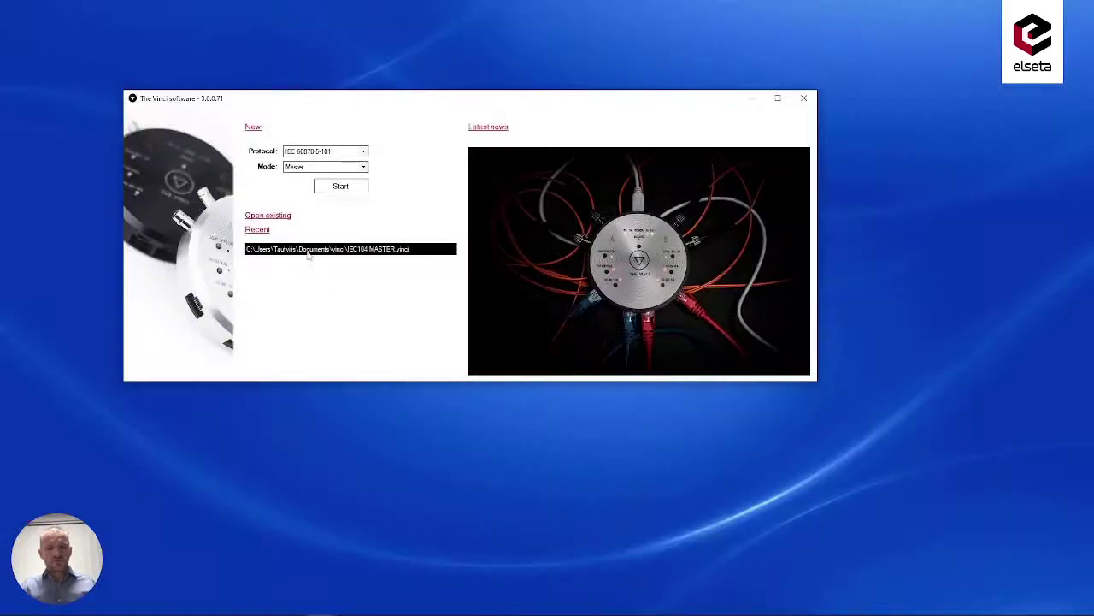
Step: Open the recent IEC104 MASTER.vinci project, start its communication and bring up the system commands
click(309, 249)
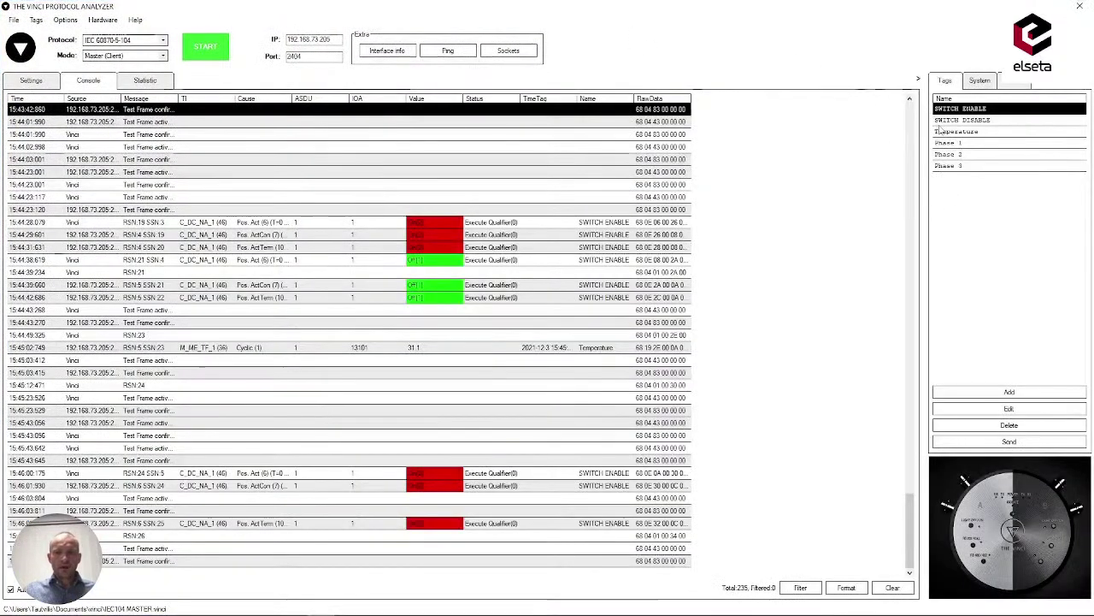
click(205, 52)
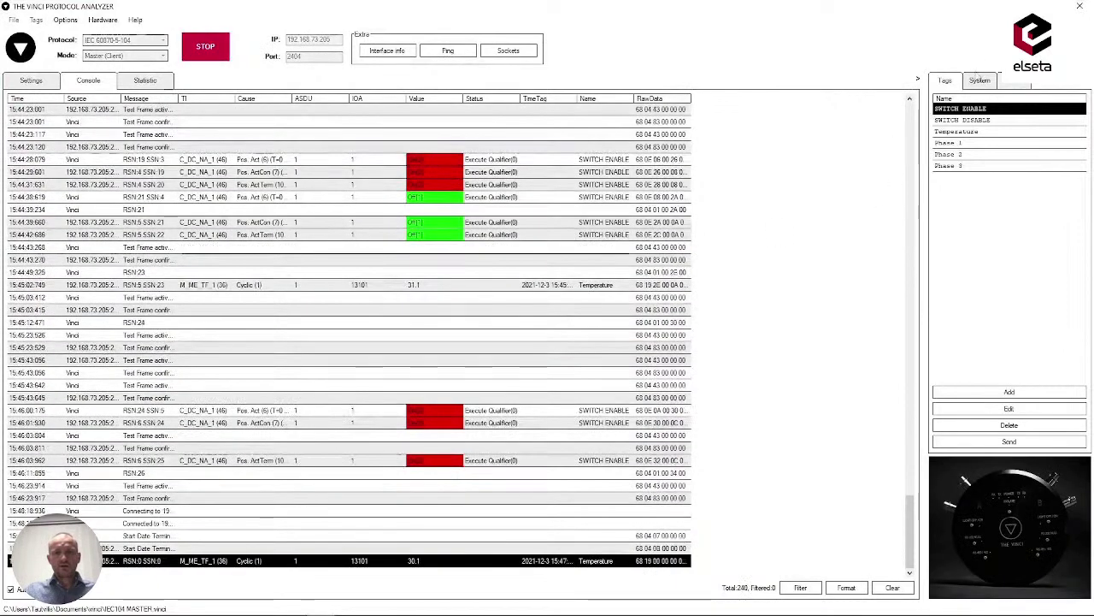
click(980, 80)
drag(909, 505, 887, 521)
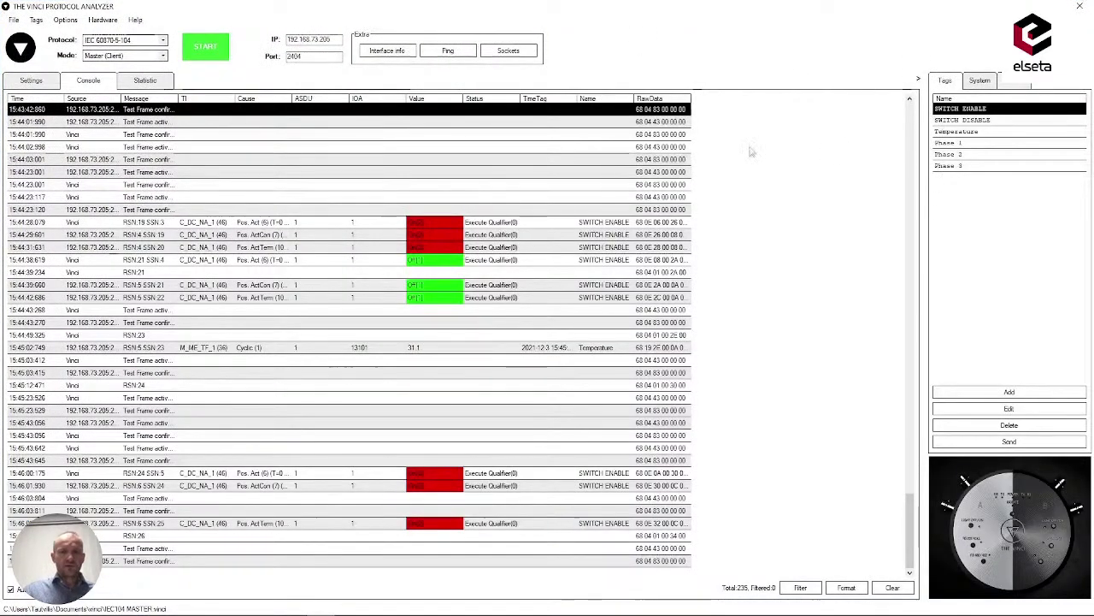
click(205, 53)
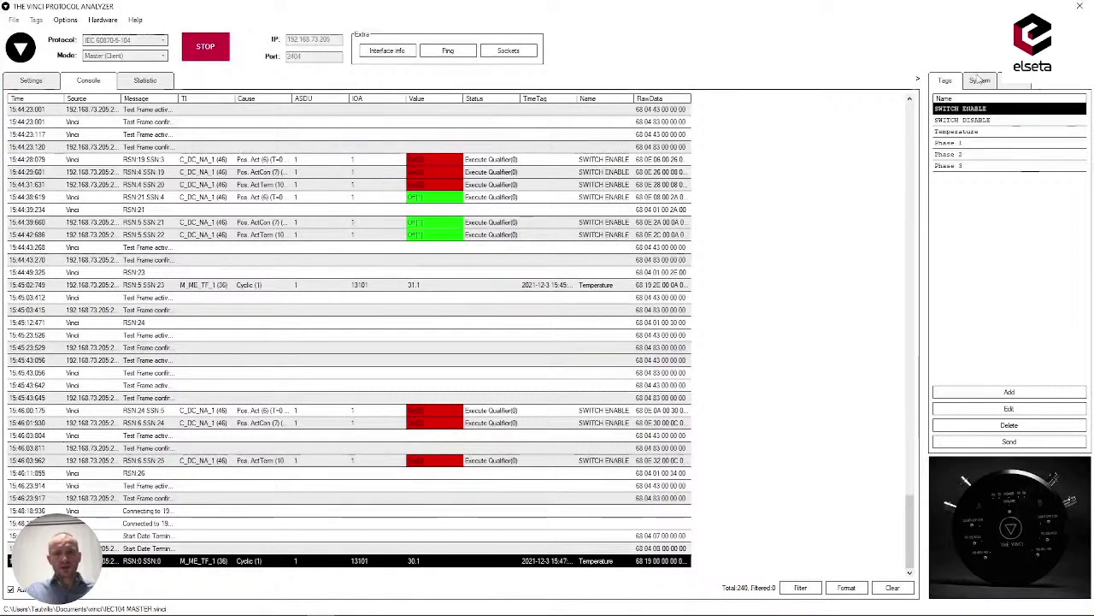
click(980, 79)
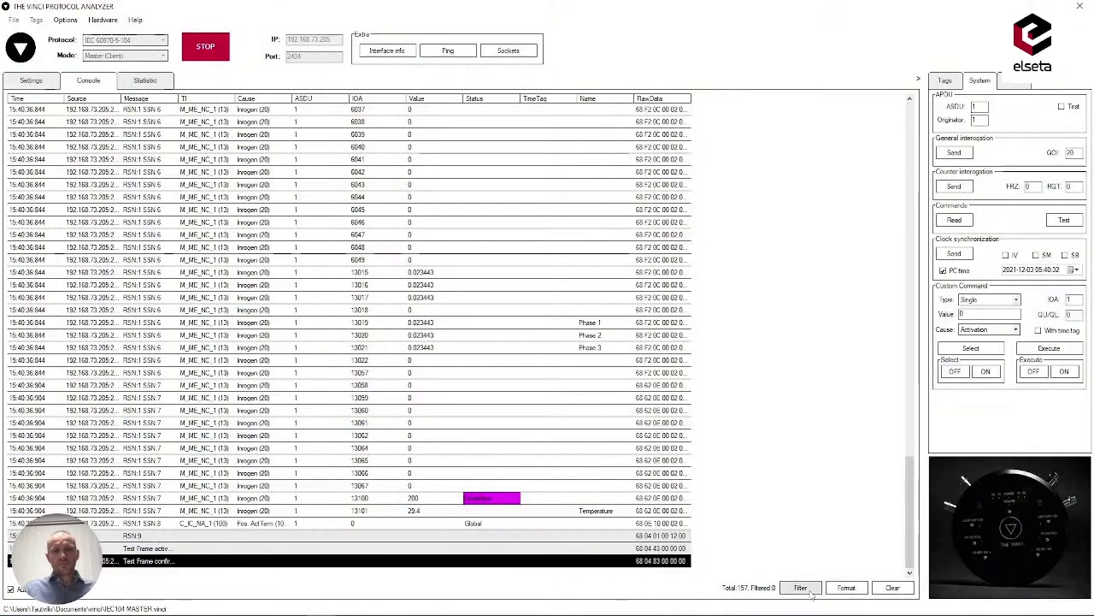
Step: Enable the console message filter and exclude U frames and S frames, leaving I frames shown
click(811, 593)
click(442, 230)
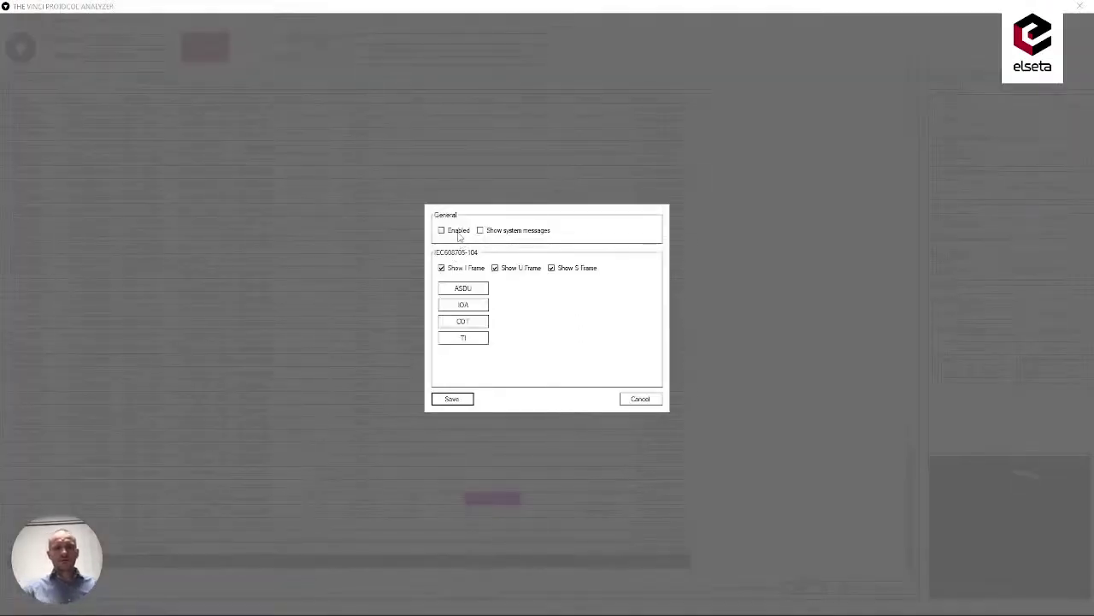
click(494, 267)
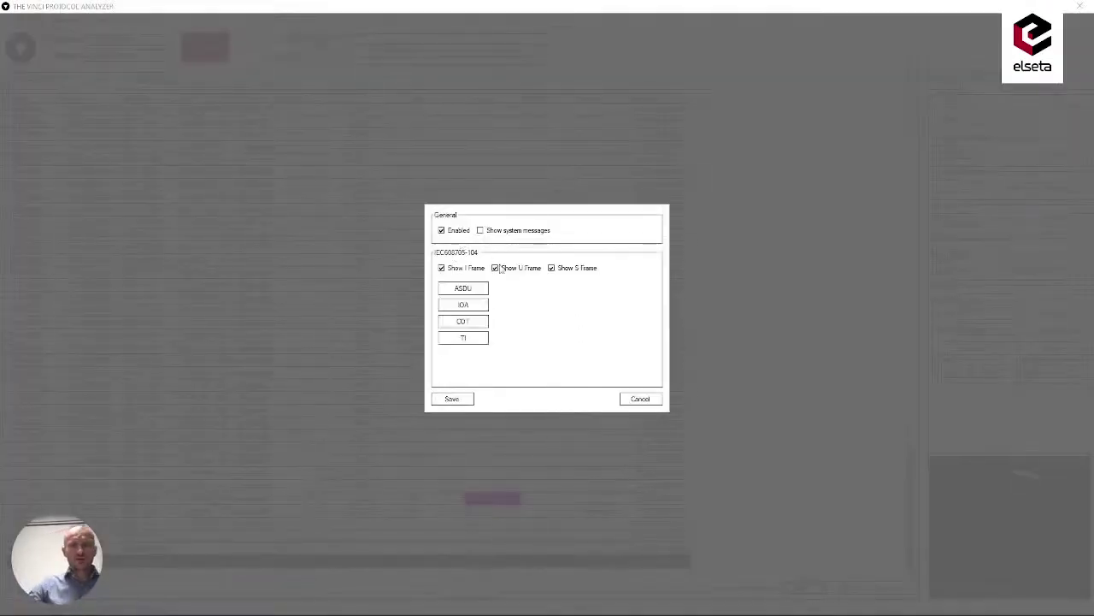
Step: Add IOA 13101 to the message filter and save the filter settings
click(473, 306)
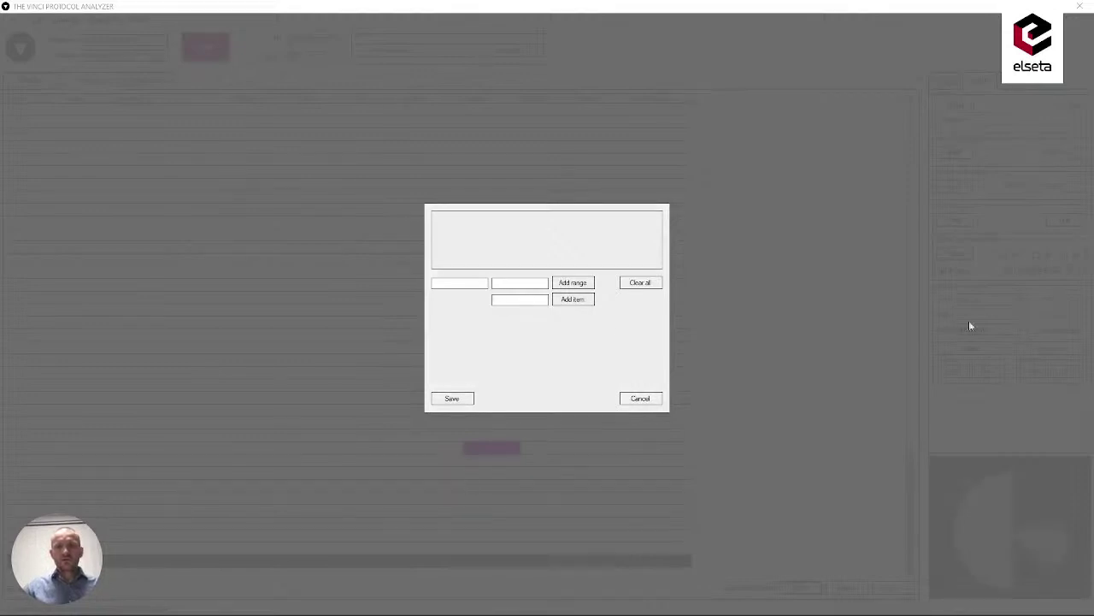
click(496, 299)
text(1301)
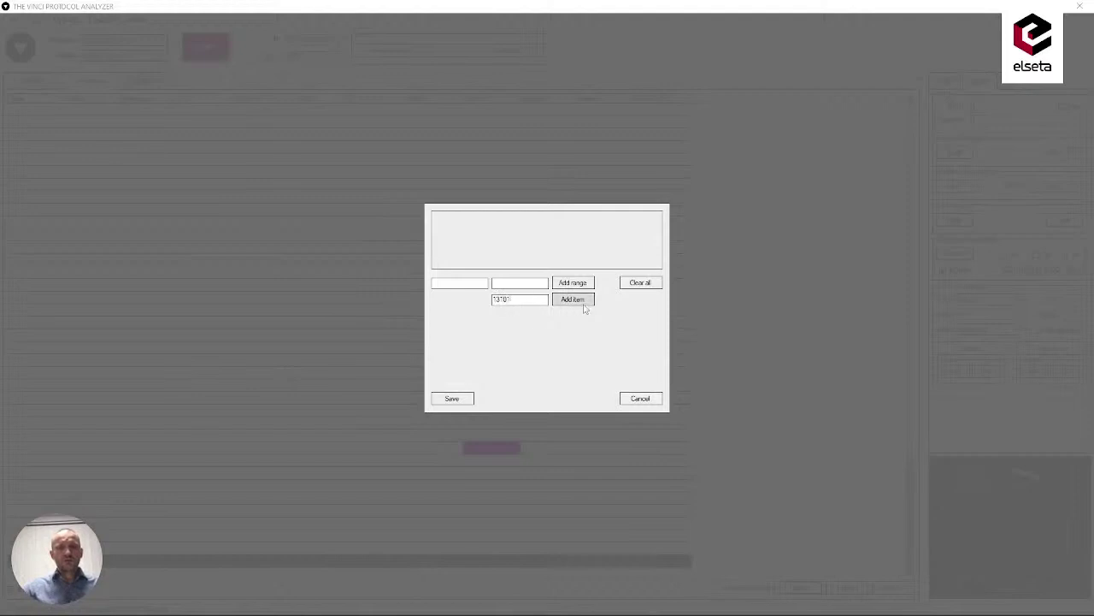
click(572, 300)
click(462, 398)
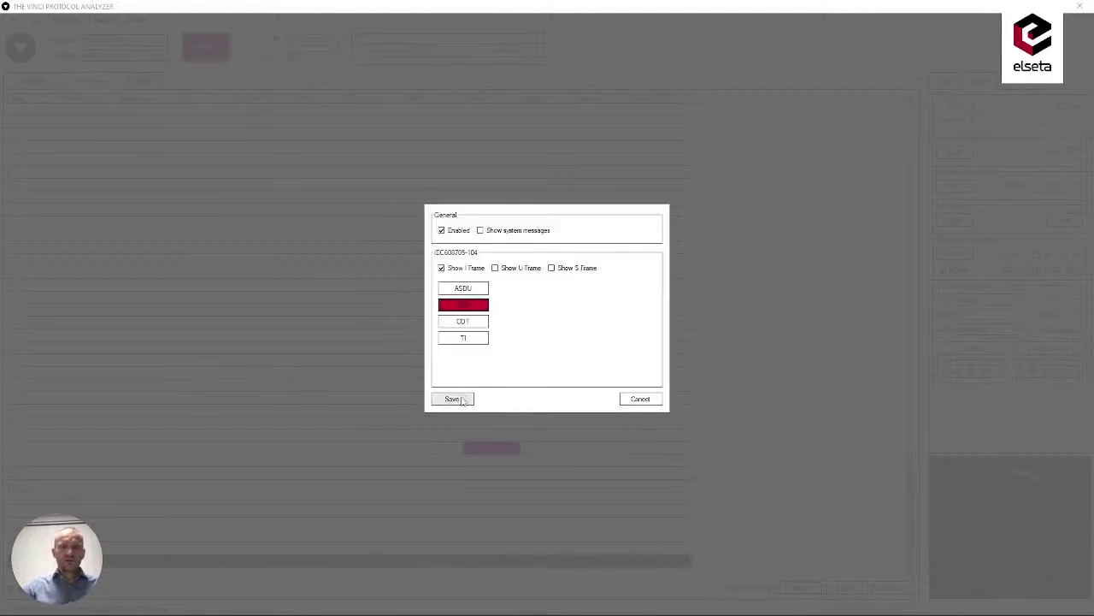
click(452, 398)
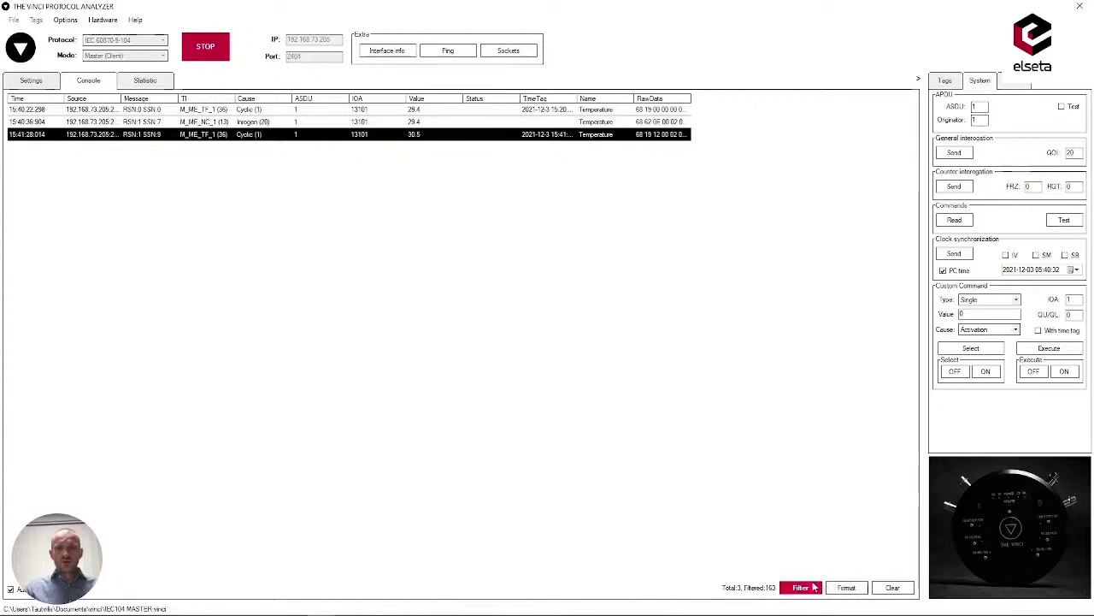
Step: Turn the console message filter off and back on, saving the filter settings each time
click(812, 587)
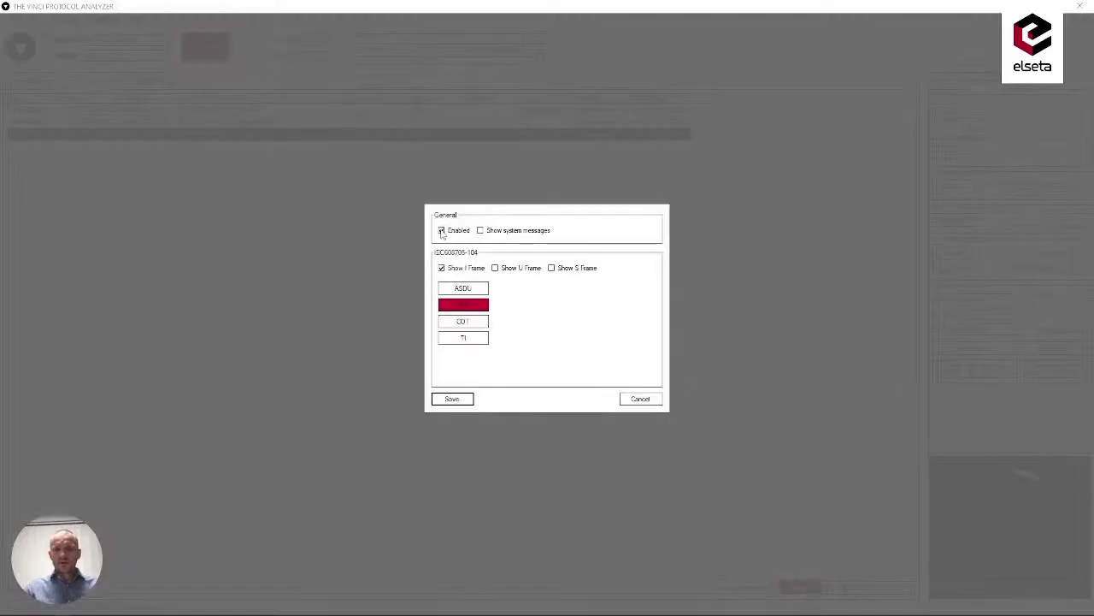
click(445, 400)
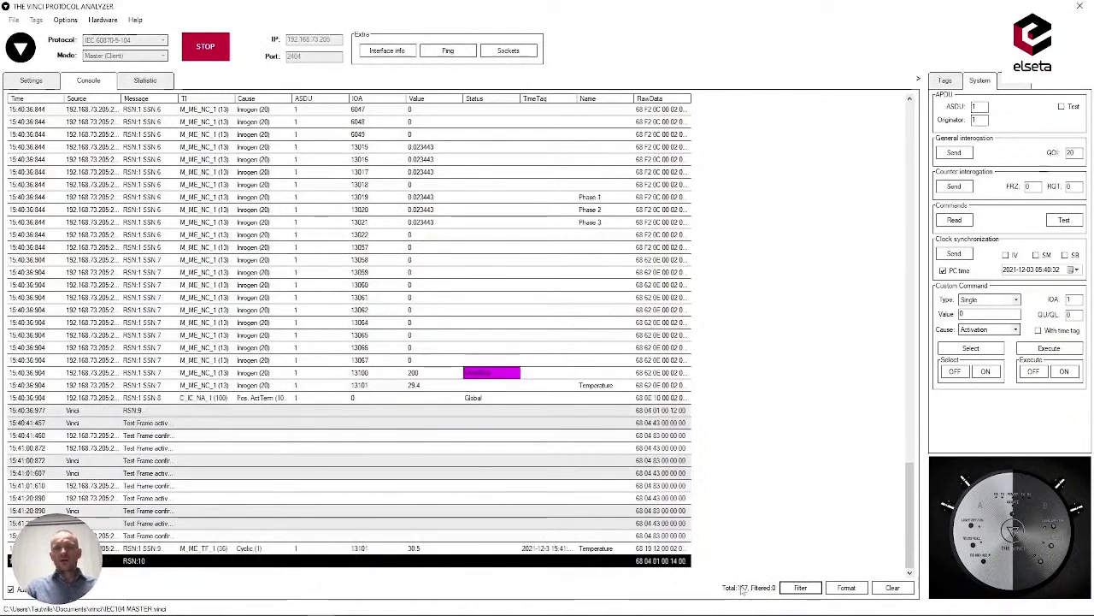
click(800, 587)
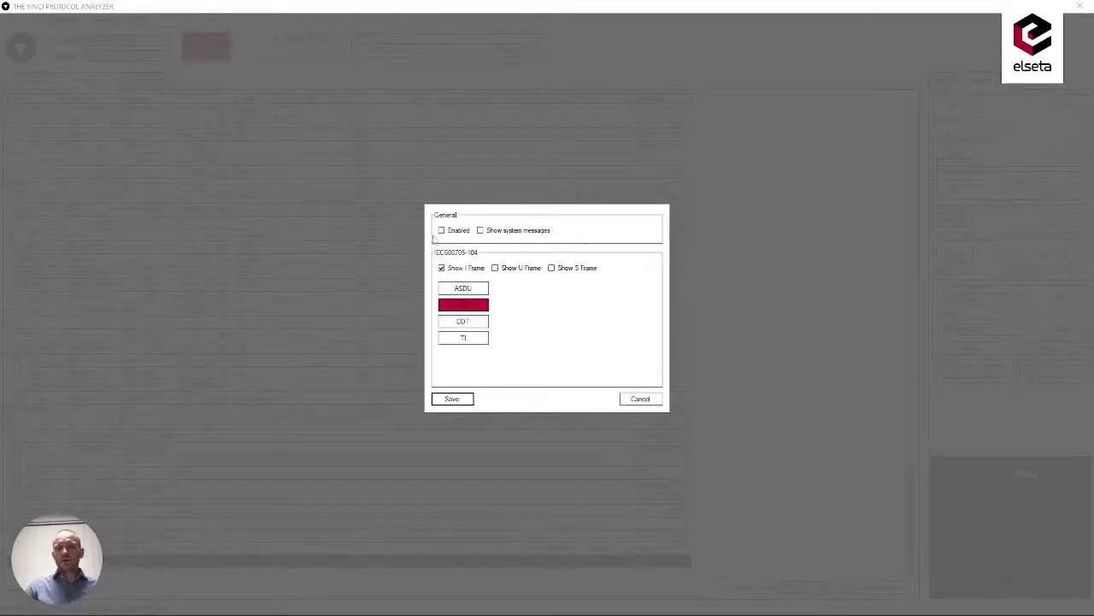
click(441, 230)
click(452, 399)
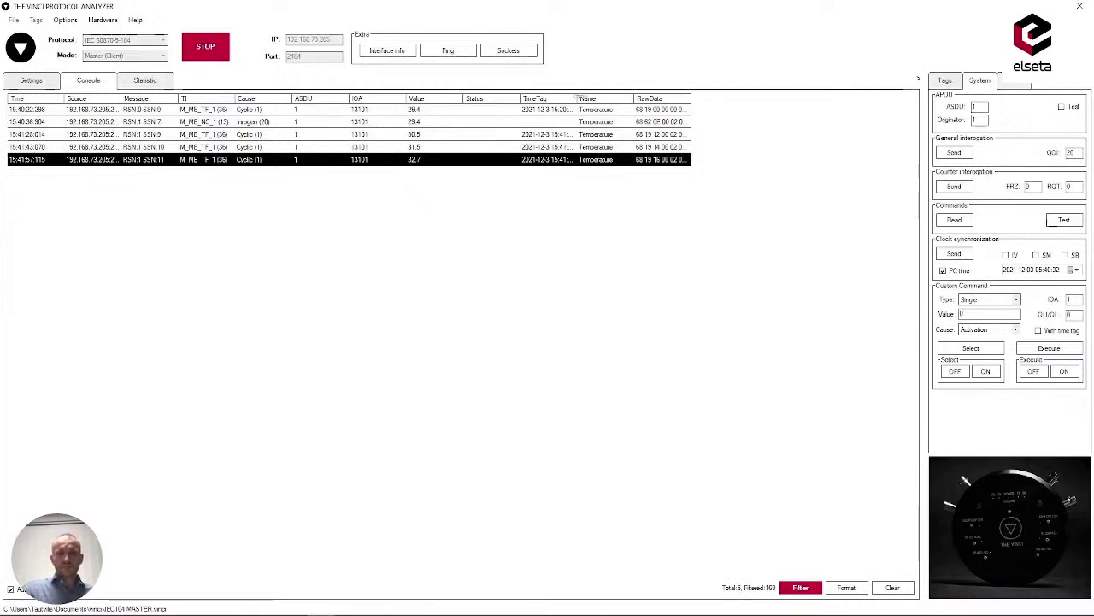
Step: Widen the console's TimeTag column to fit the full timestamps
double_click(576, 98)
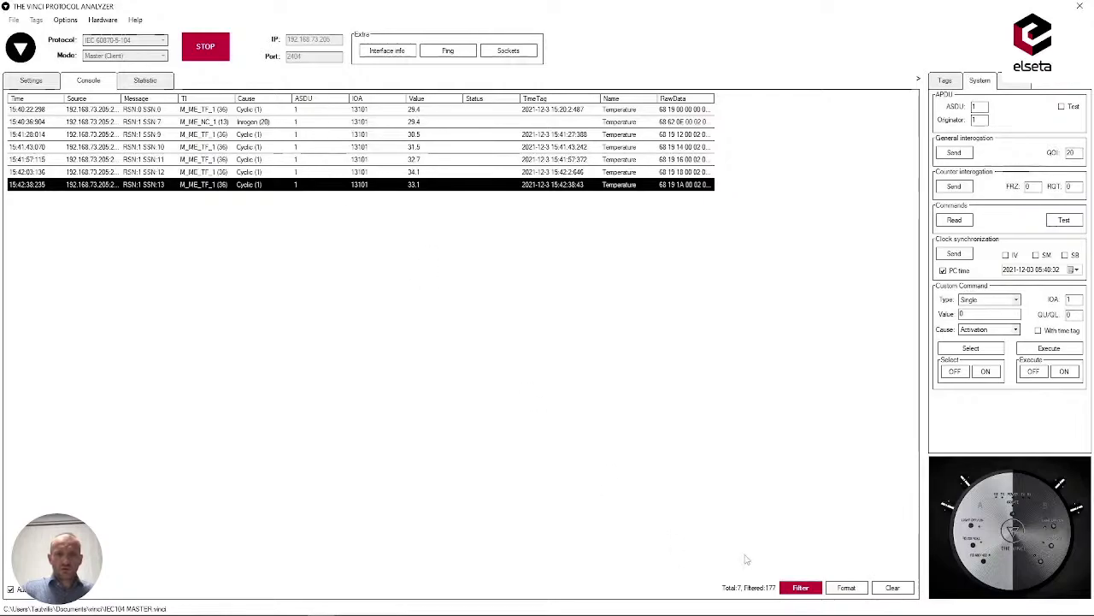
Step: Clear the IOA filter list and add 13101 to it as a single item
click(804, 590)
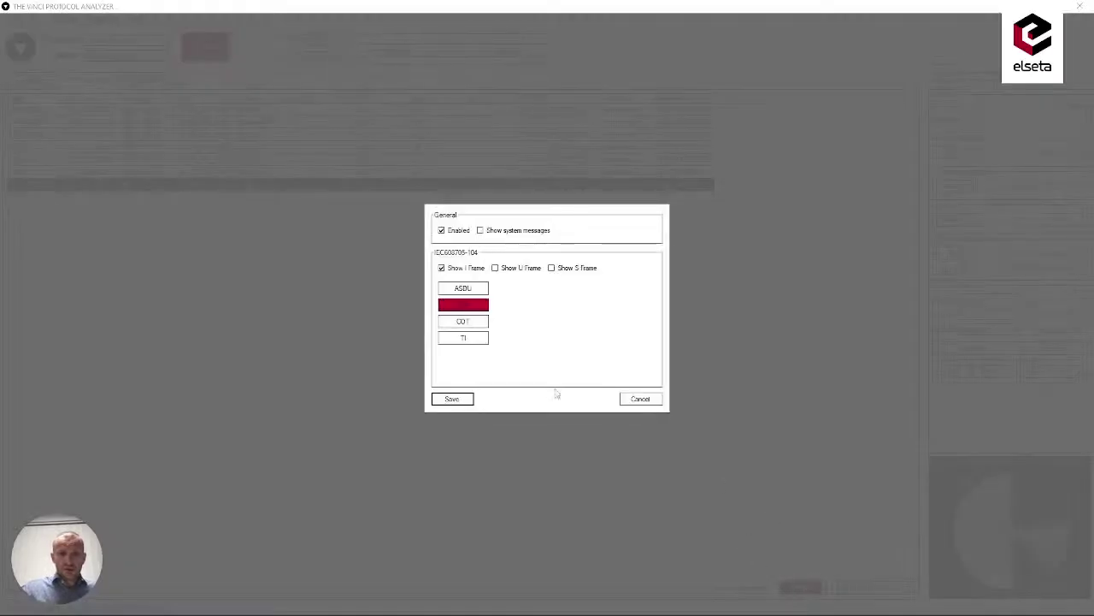
click(475, 307)
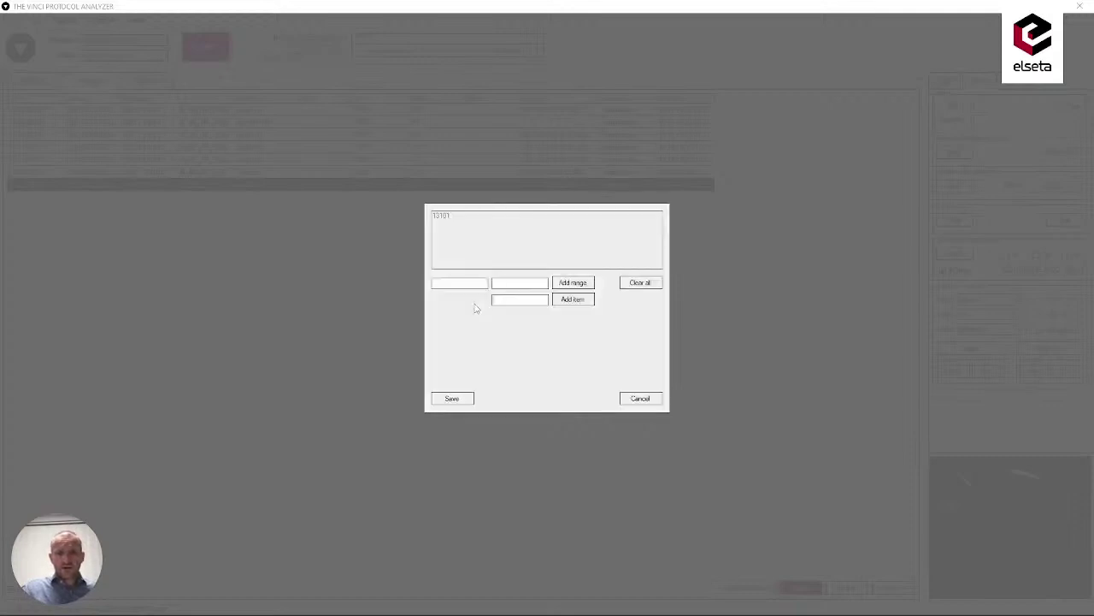
click(648, 287)
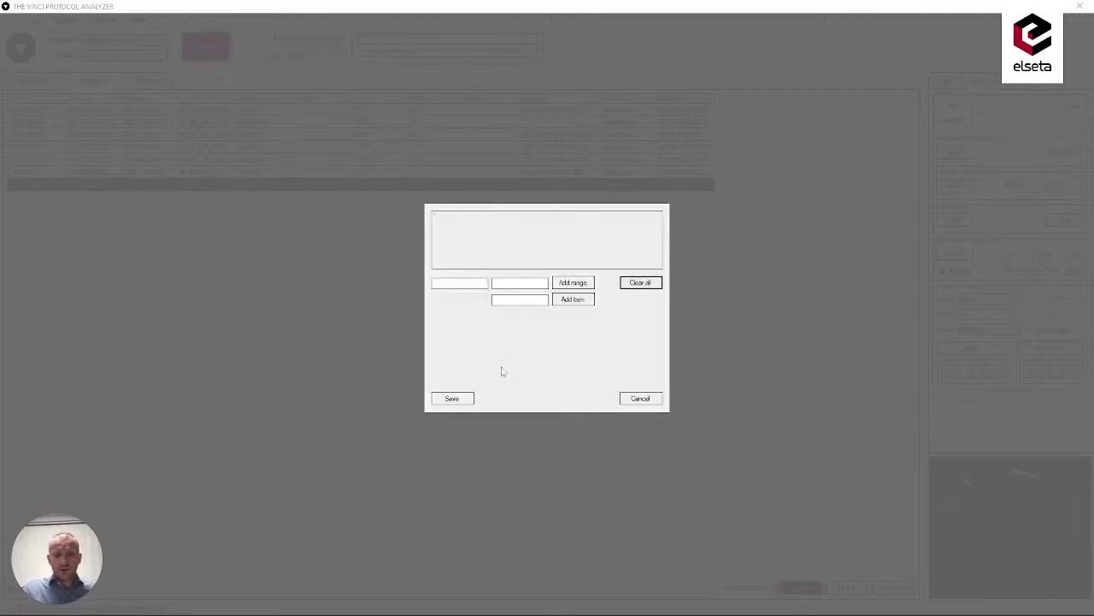
click(528, 298)
text(13101)
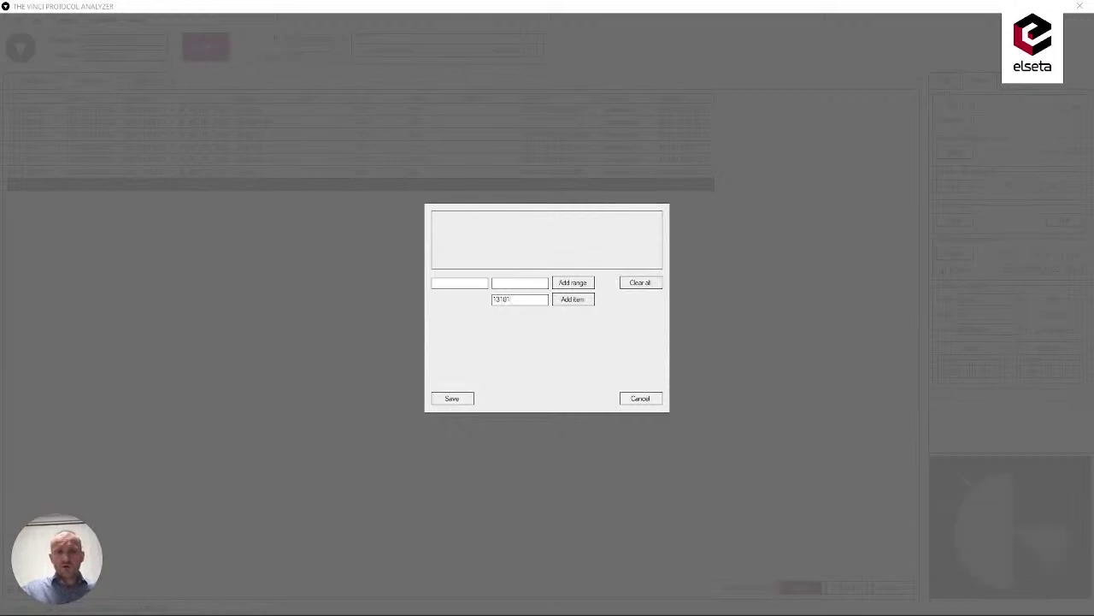
click(571, 300)
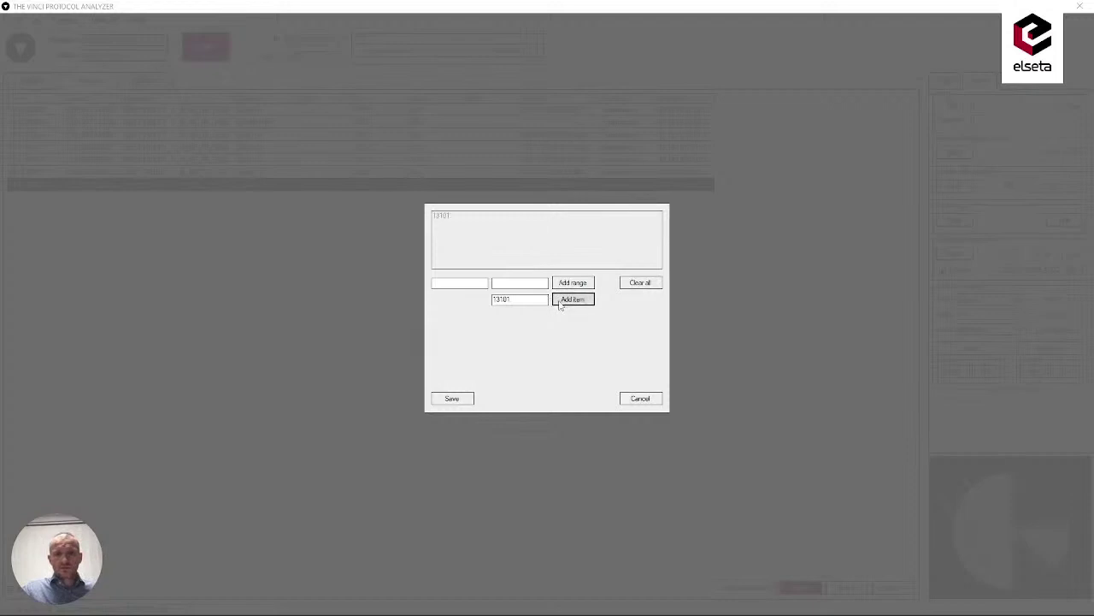
Step: Add IOA 1 as a second filter item and save the filter settings
double_click(532, 299)
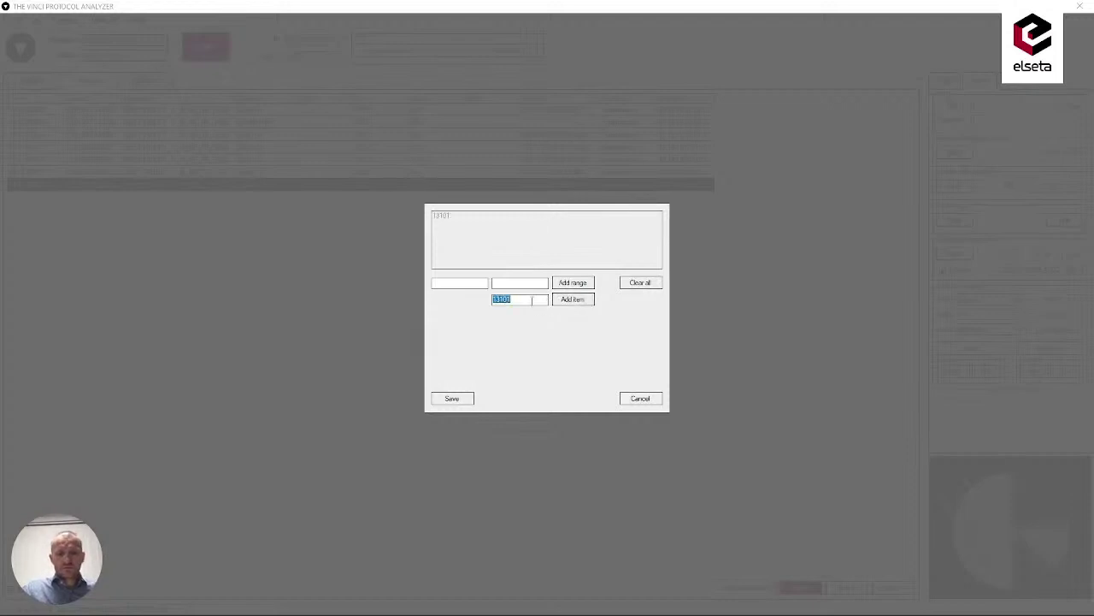
text(1)
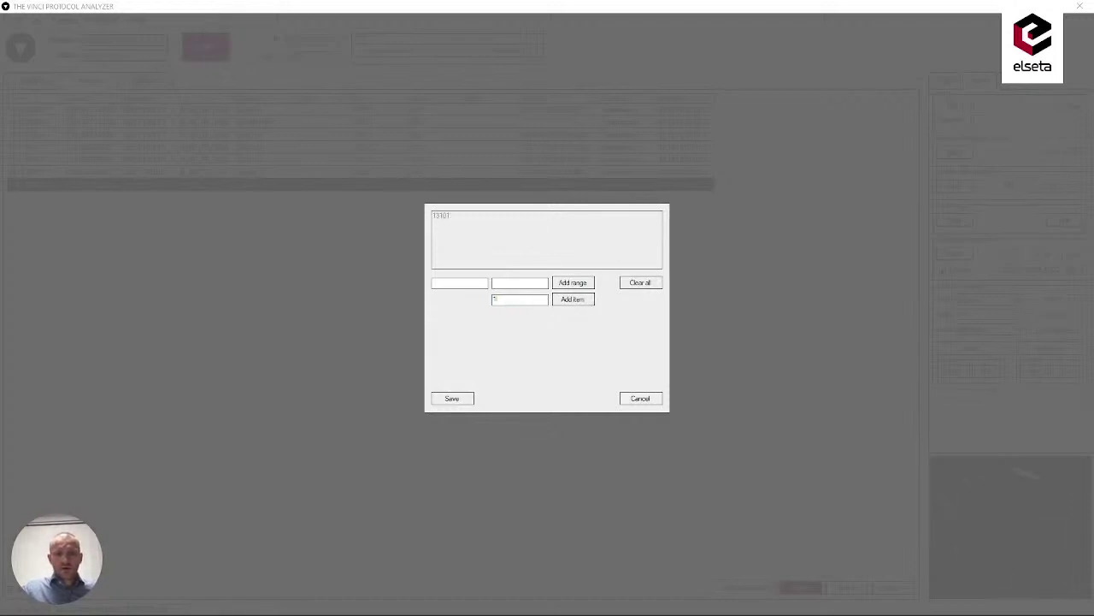
click(571, 300)
click(470, 402)
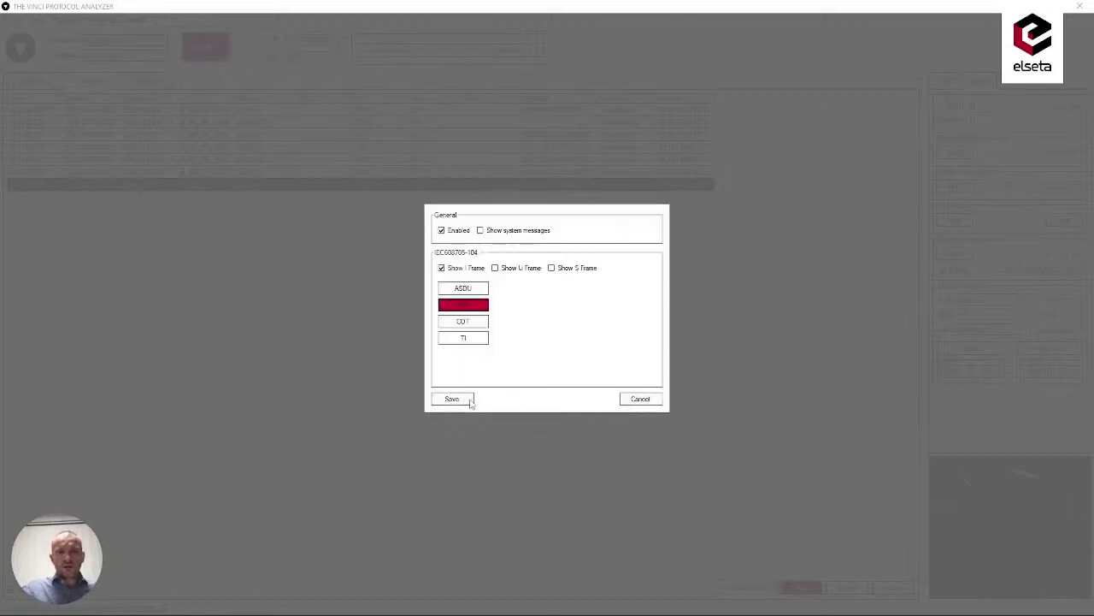
click(469, 400)
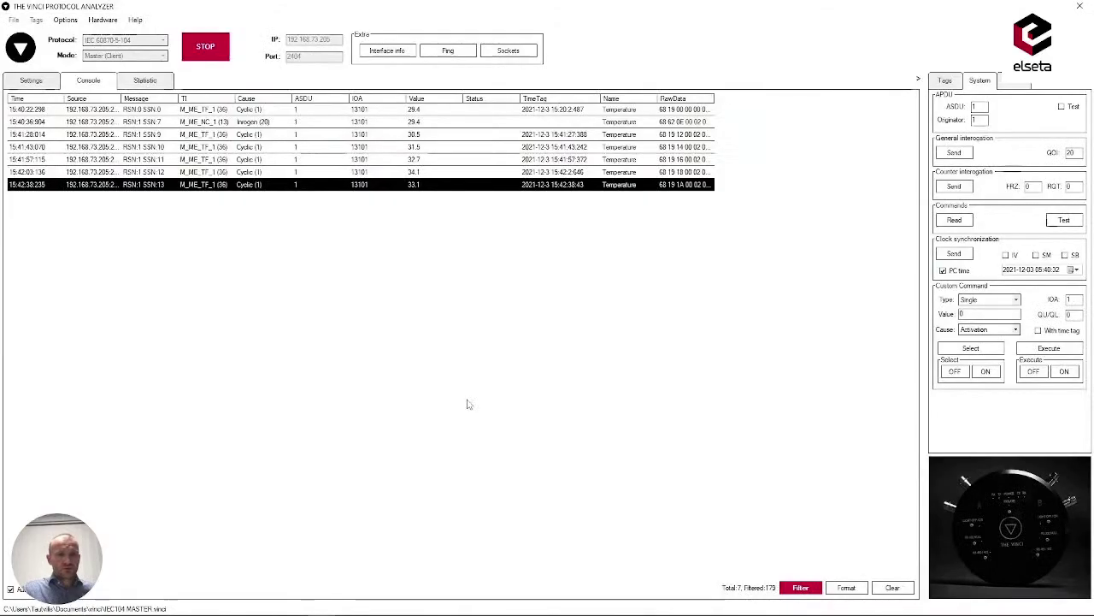
Step: Set the custom command type to Double and execute an ON command followed by an OFF command for IOA 1
click(988, 299)
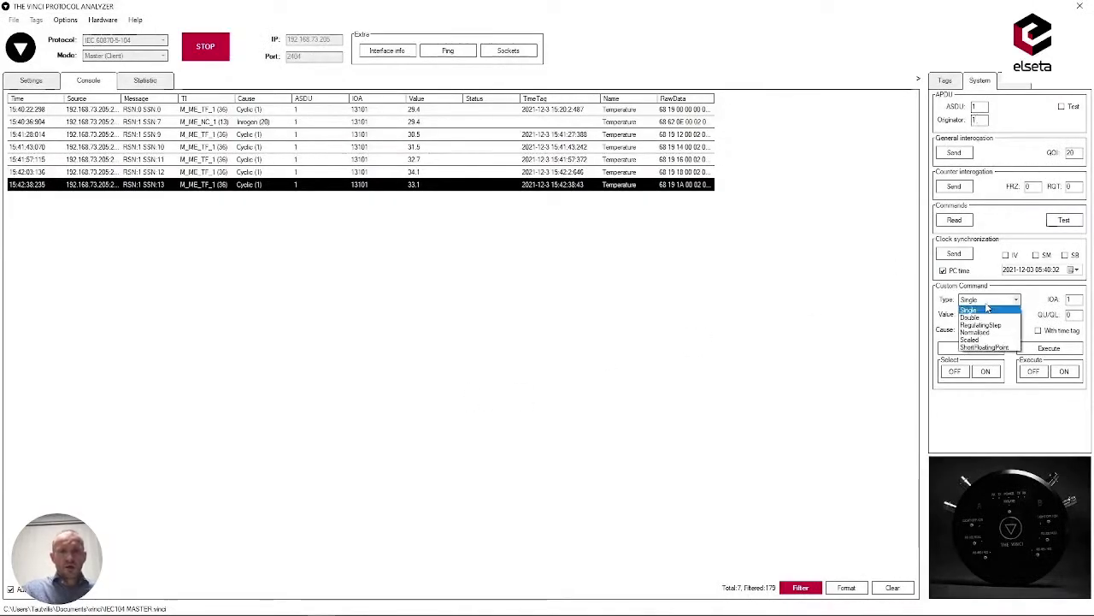
click(982, 314)
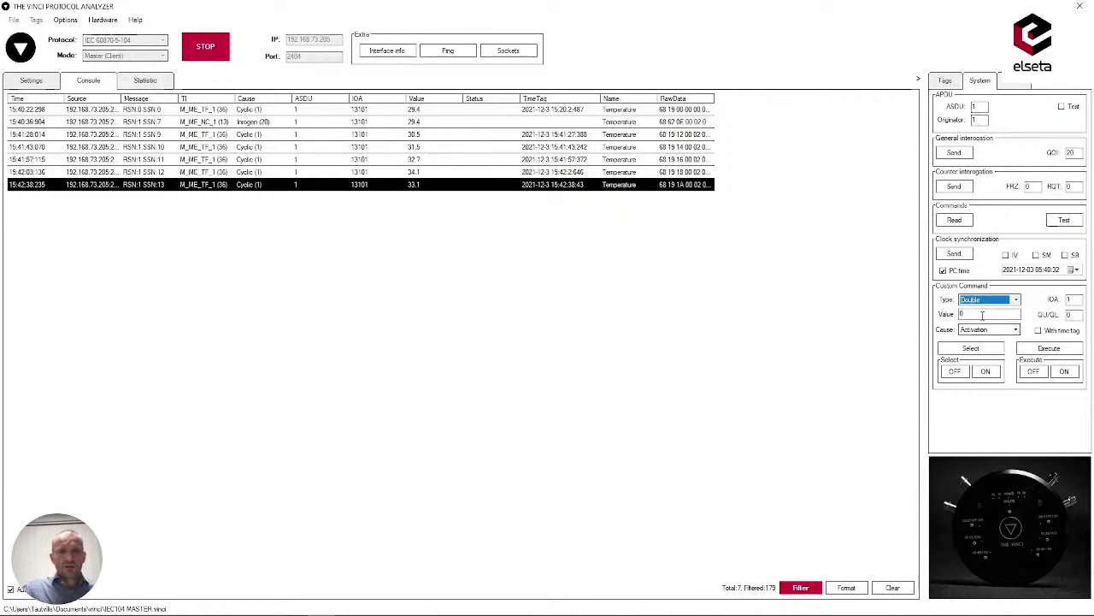
click(1066, 373)
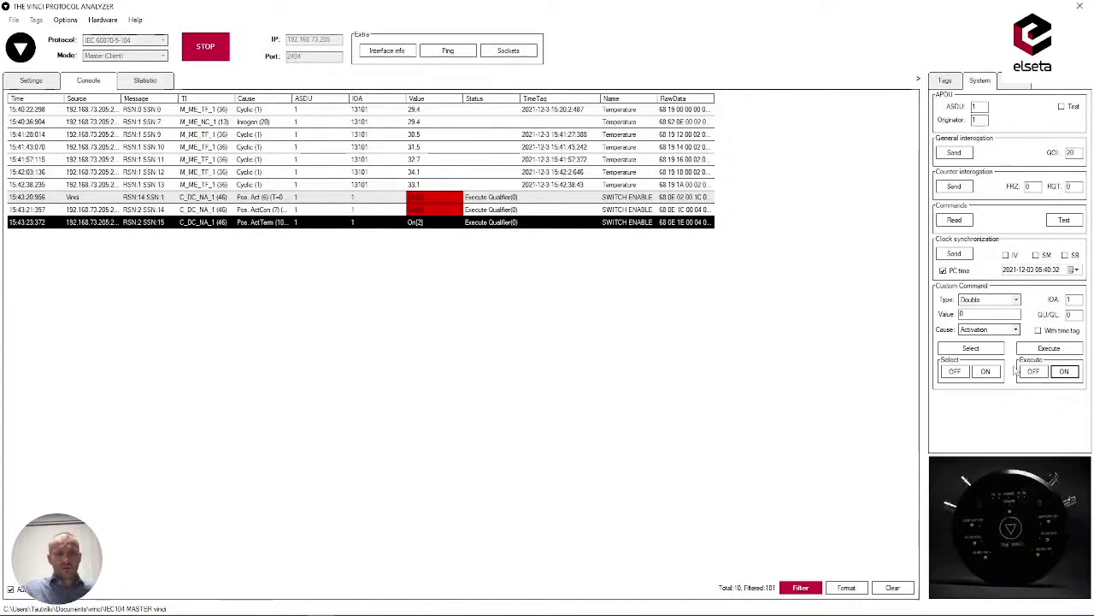
click(1032, 373)
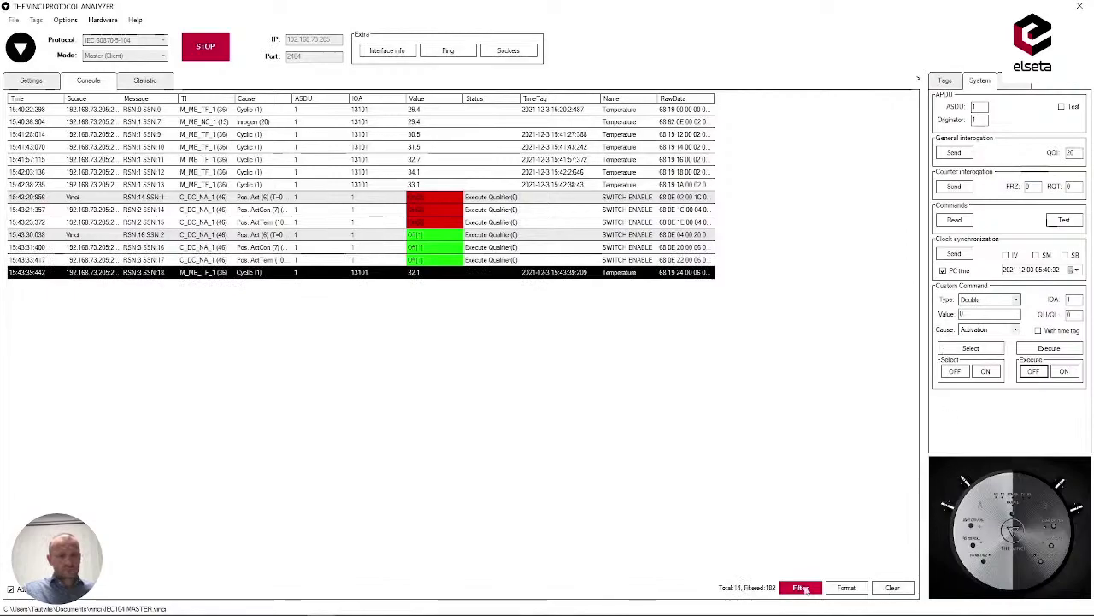
Step: Set the console's IOA filter to the range 13019 to 13021 and save the filter settings
click(802, 588)
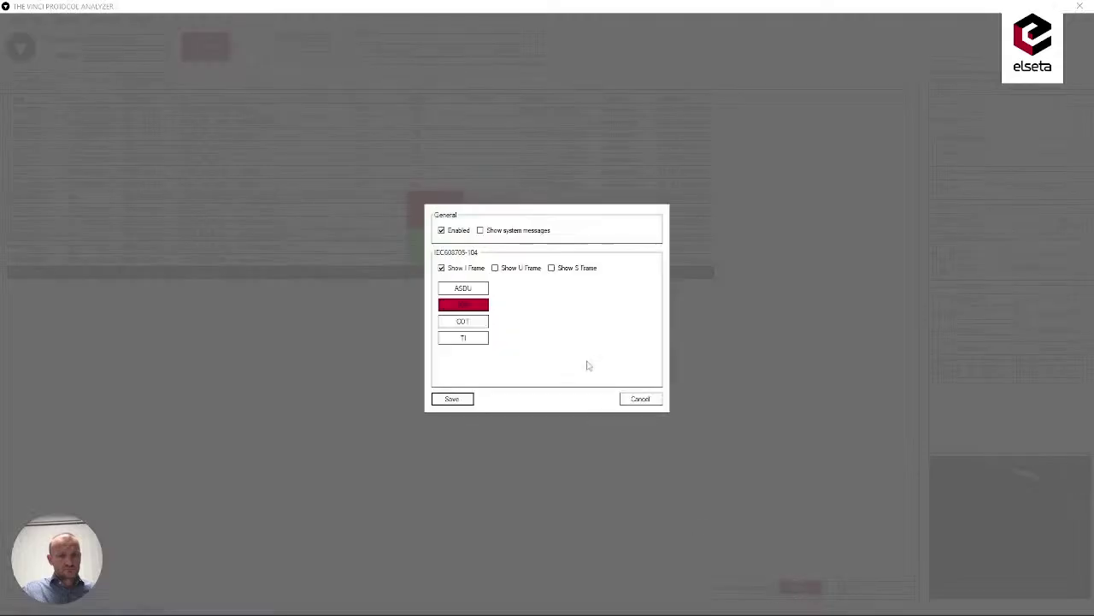
click(466, 307)
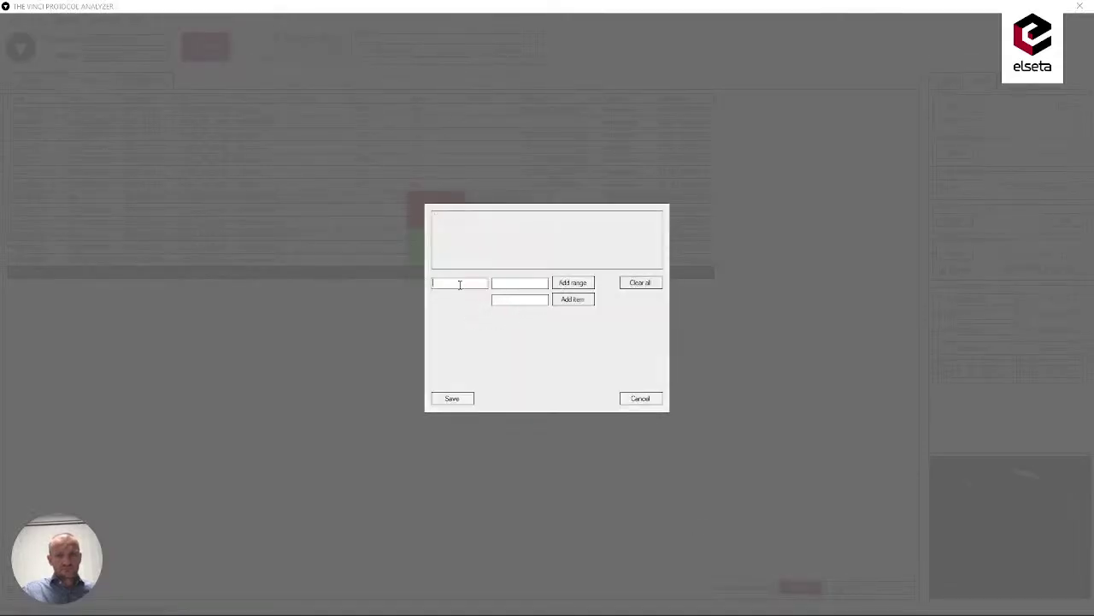
text(13019)
click(507, 283)
text(13021)
click(573, 282)
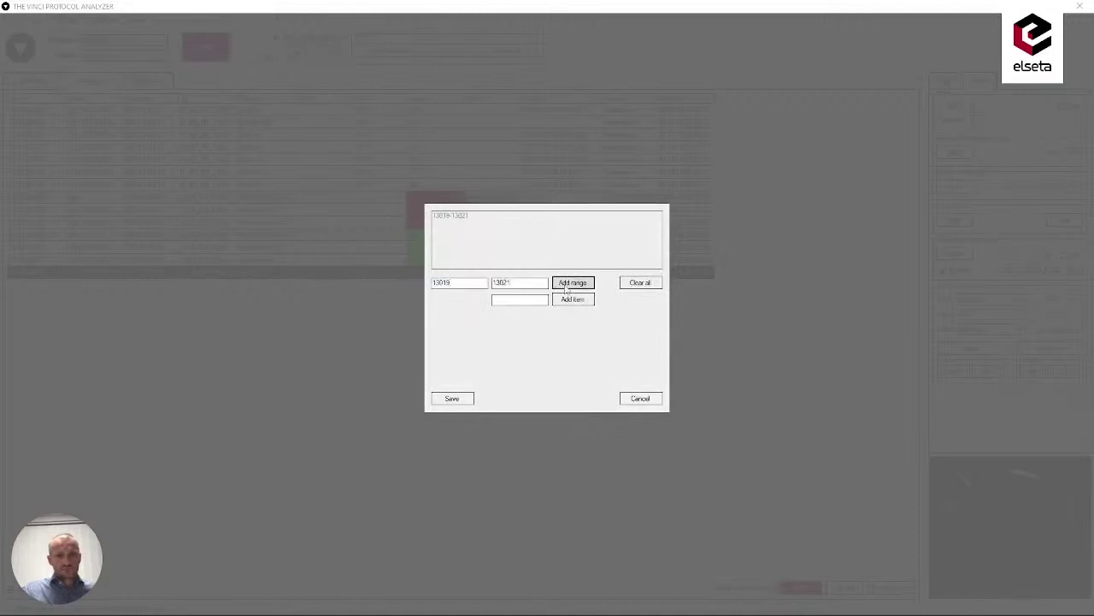
click(468, 399)
click(466, 398)
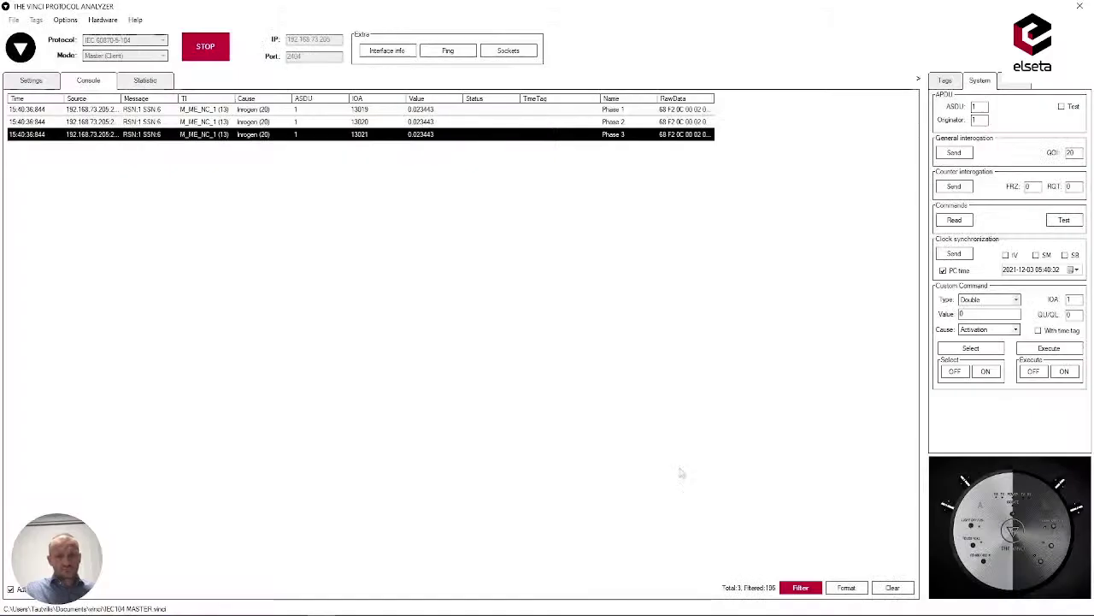
Step: Clear all entries from the IOA filter and save the filter settings
click(798, 589)
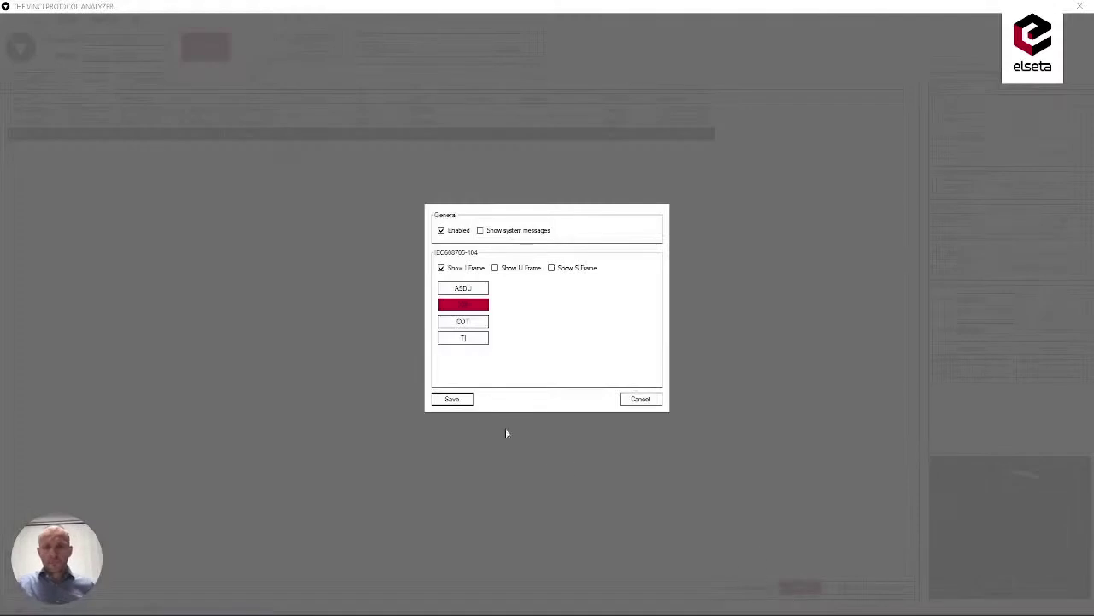
click(462, 308)
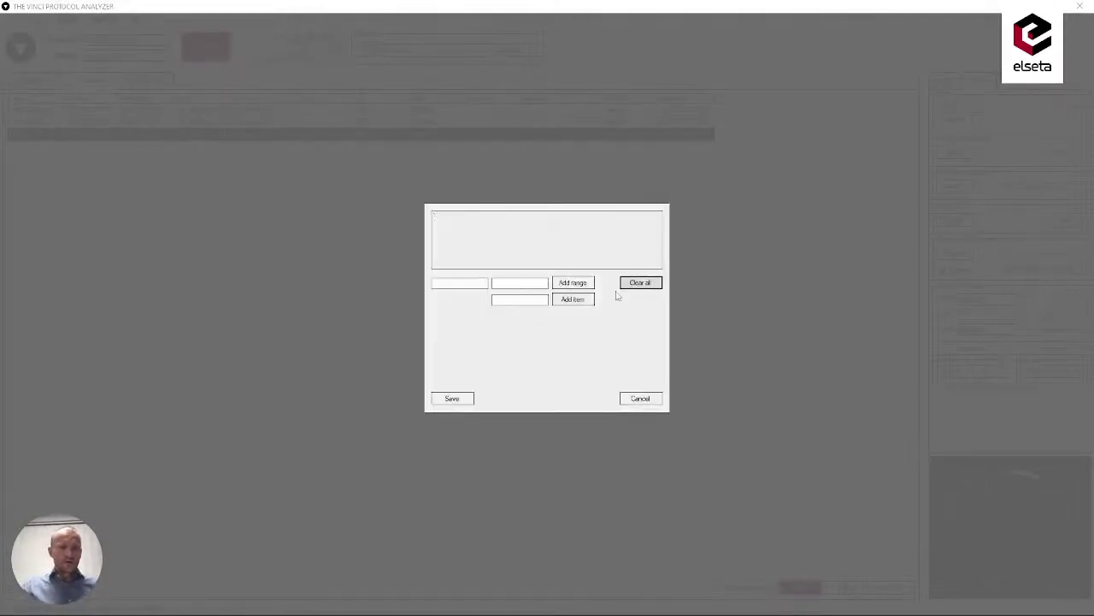
click(462, 399)
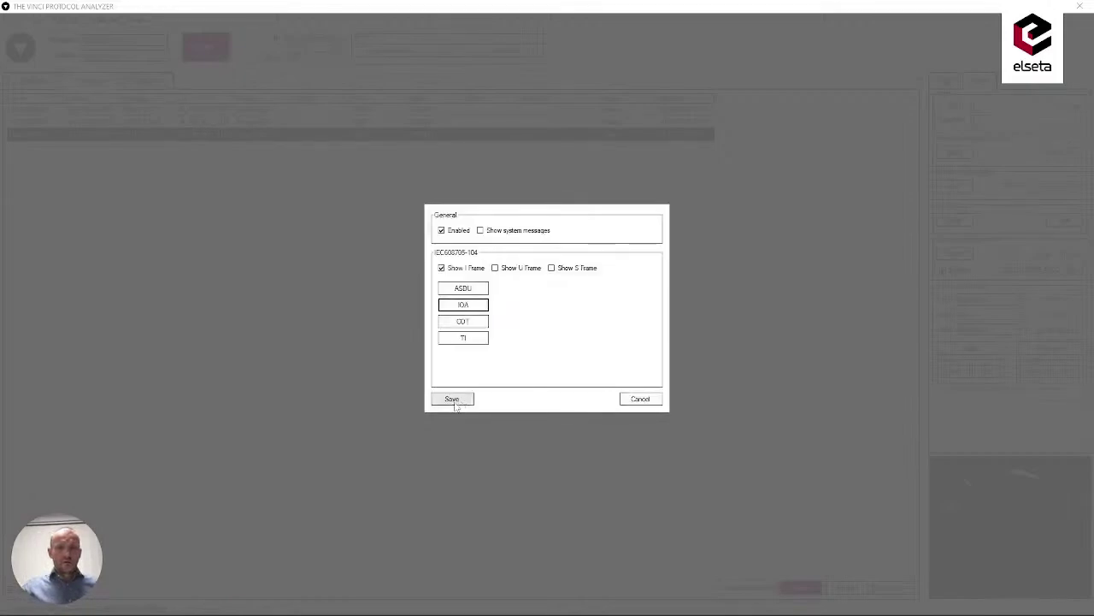
click(456, 405)
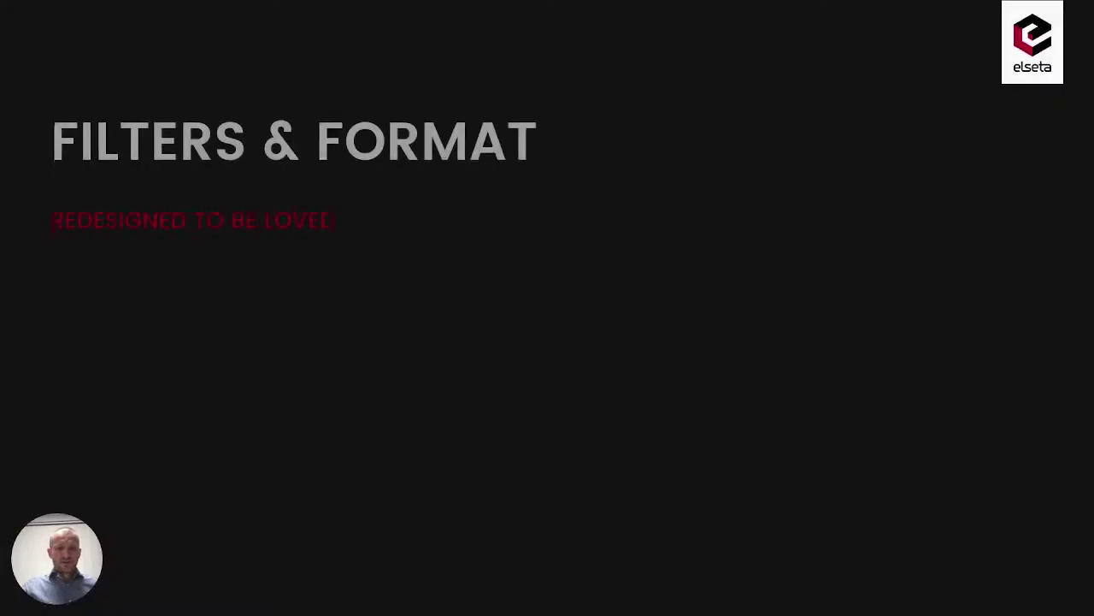
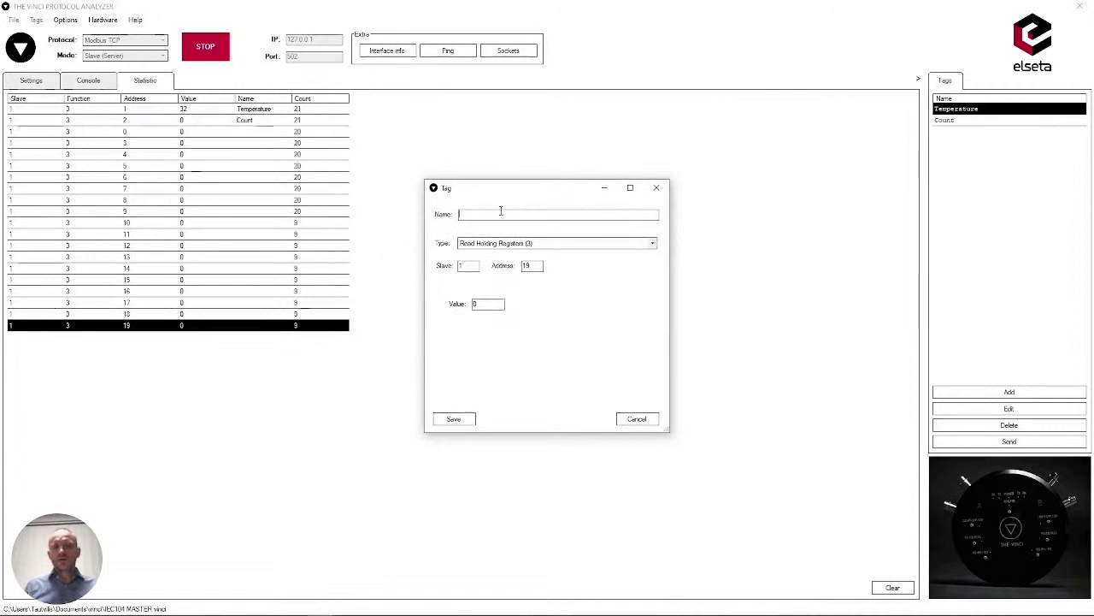
Step: Name the new tag for slave 1, holding register address 19, Humidity and save it
text(Humid)
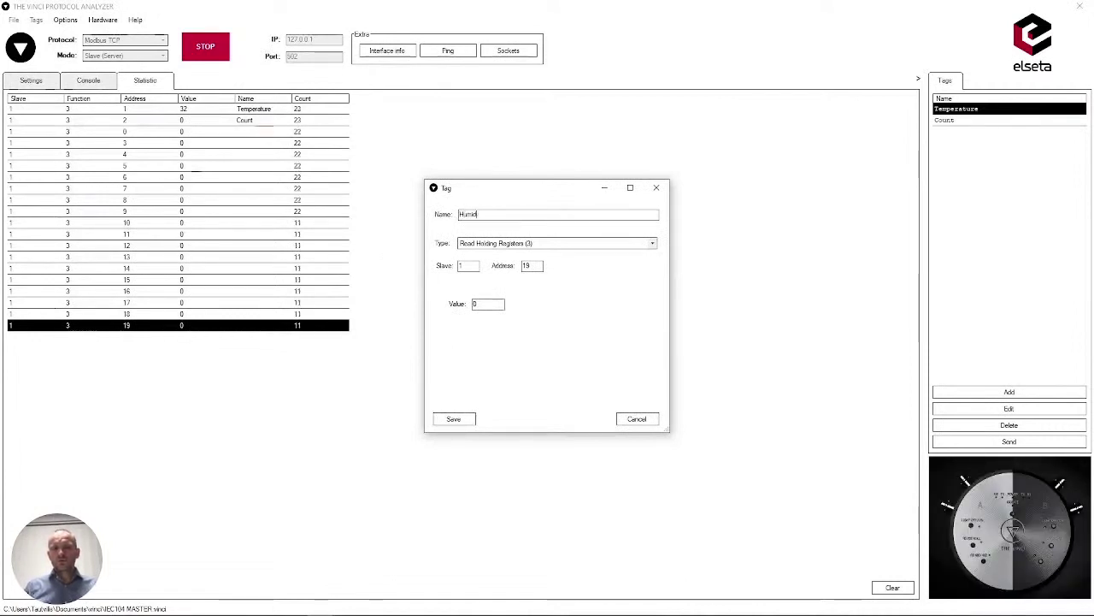
text(ity)
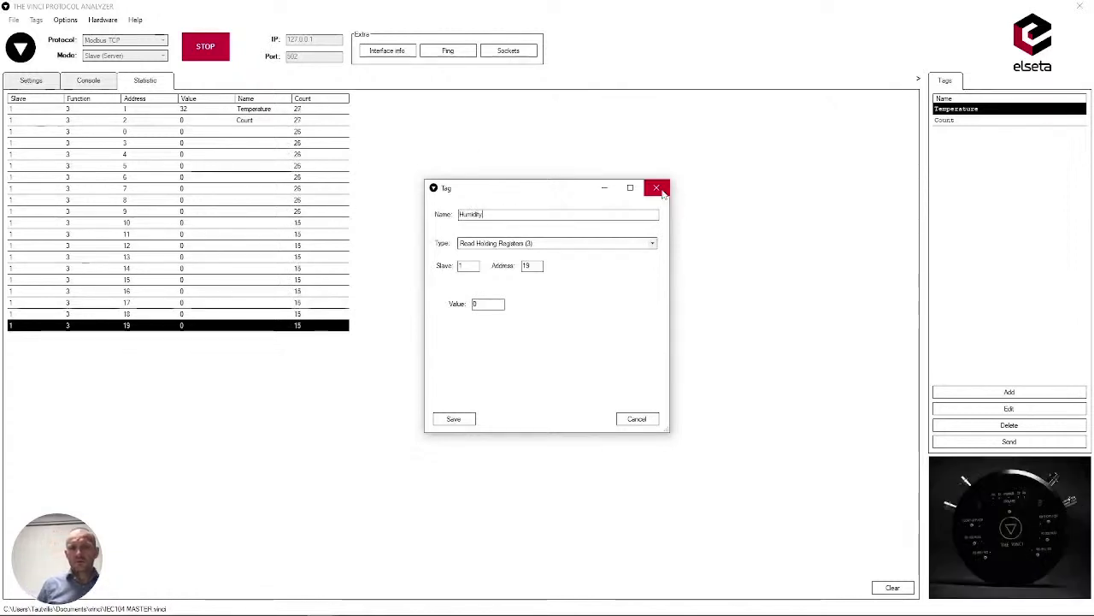
click(454, 420)
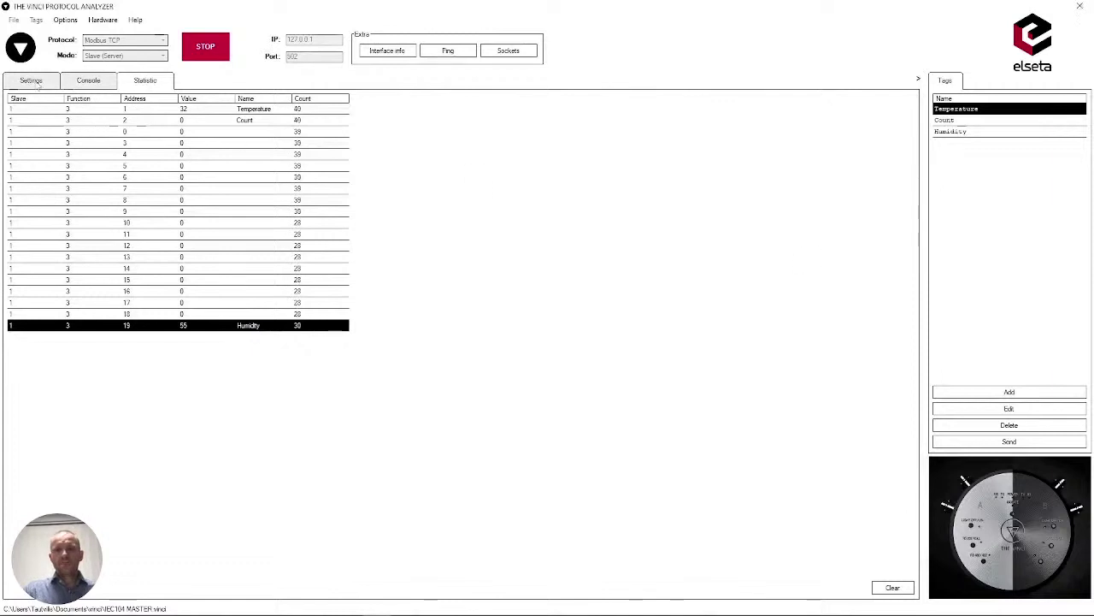
Step: Stop the Modbus TCP server, enable slave addresses 3 and 6, and restart it
click(38, 84)
click(205, 46)
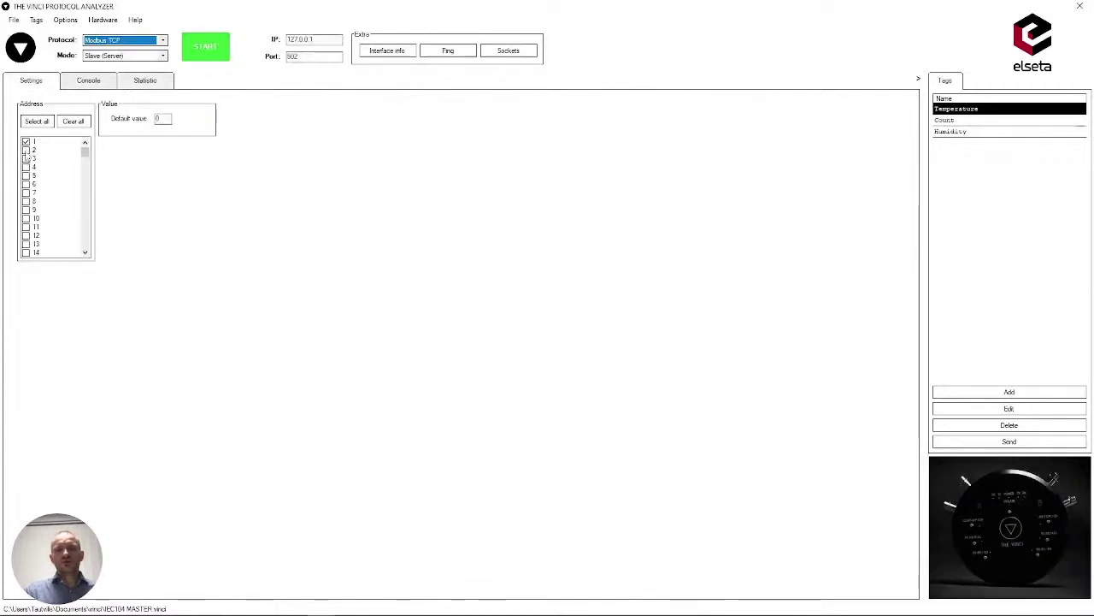
click(30, 159)
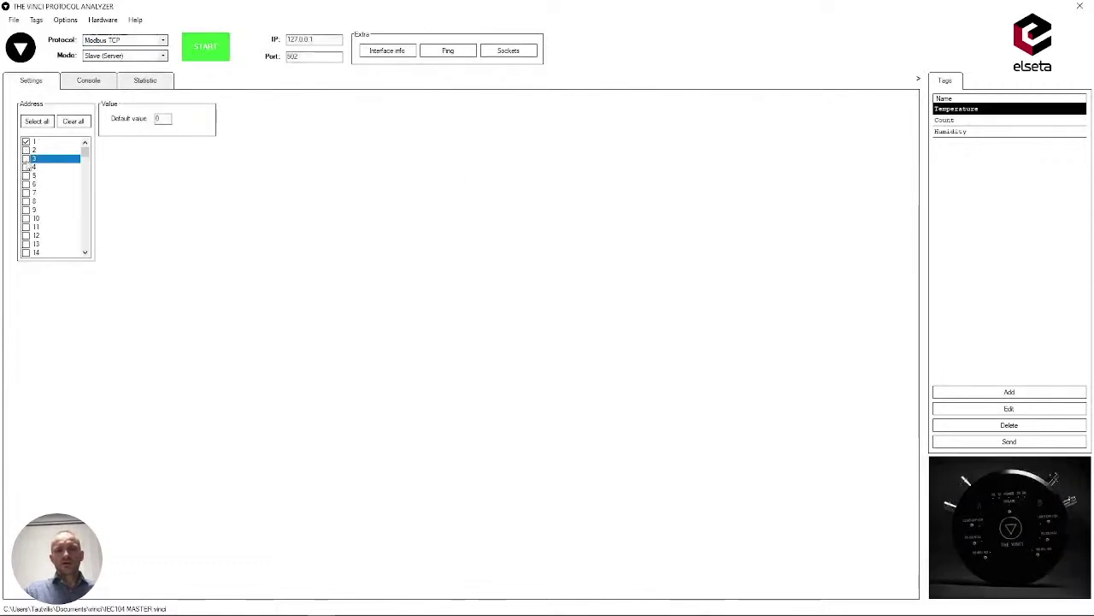
click(30, 160)
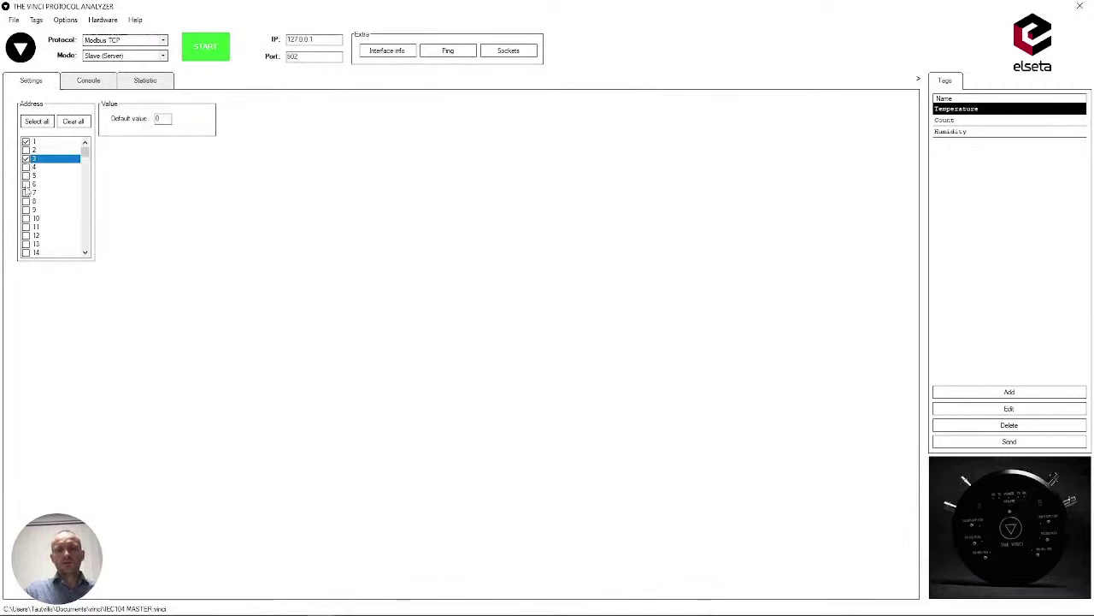
click(27, 185)
click(205, 46)
Step: Examine the console and the statistics for the registers polled on slaves 3 and 6
click(88, 80)
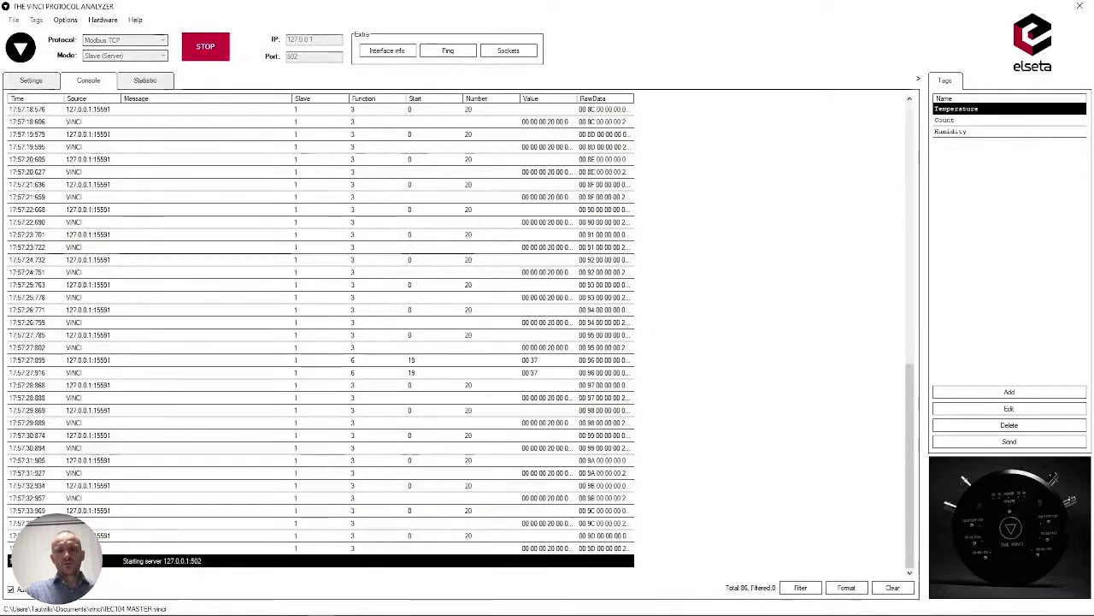
click(144, 81)
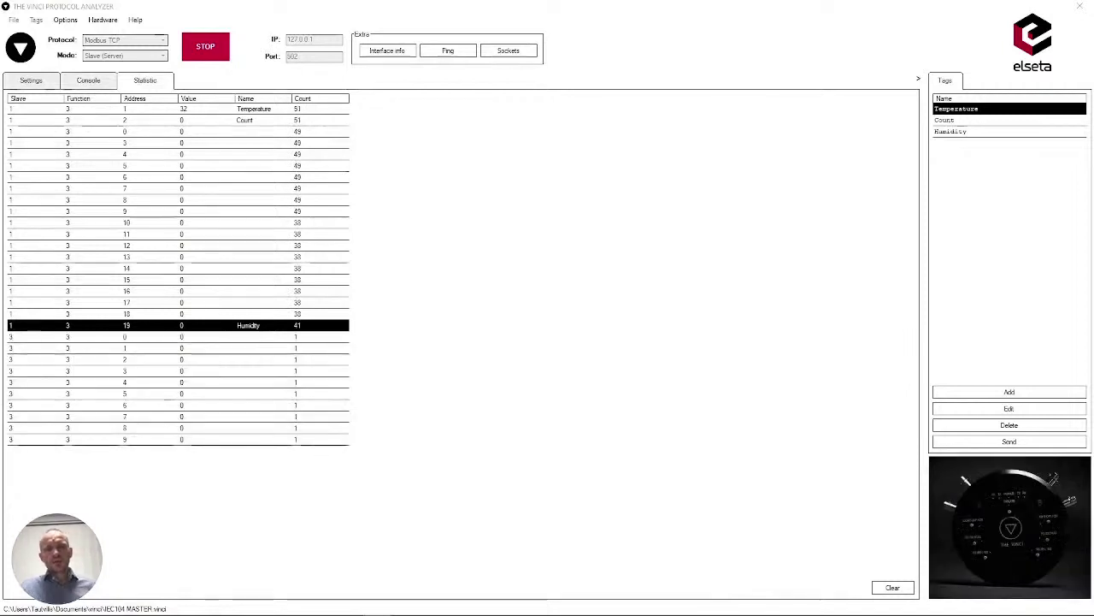
click(68, 337)
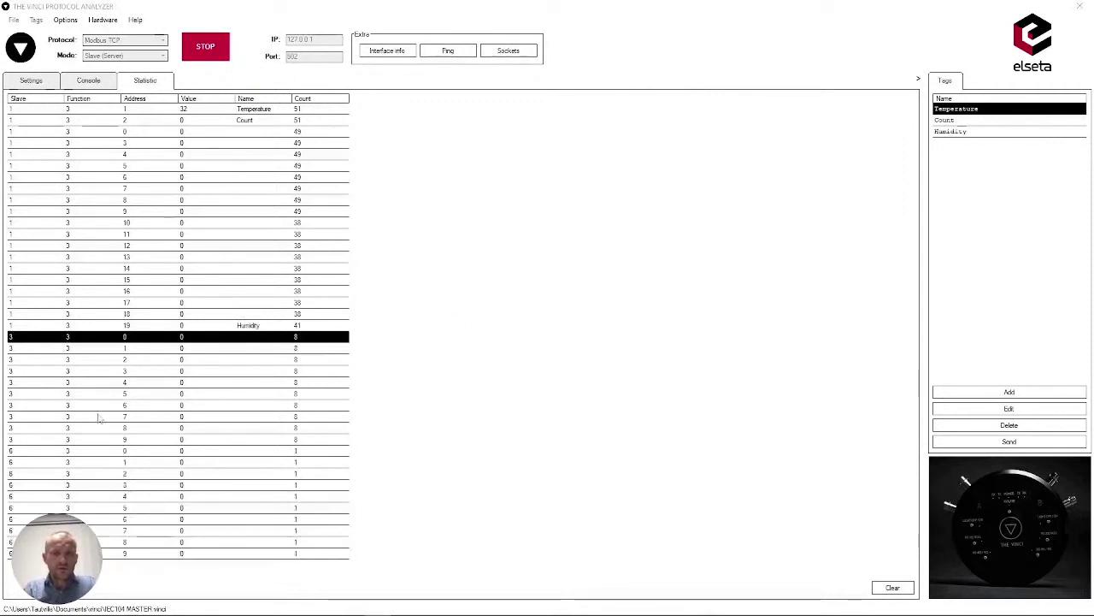
click(110, 84)
click(135, 83)
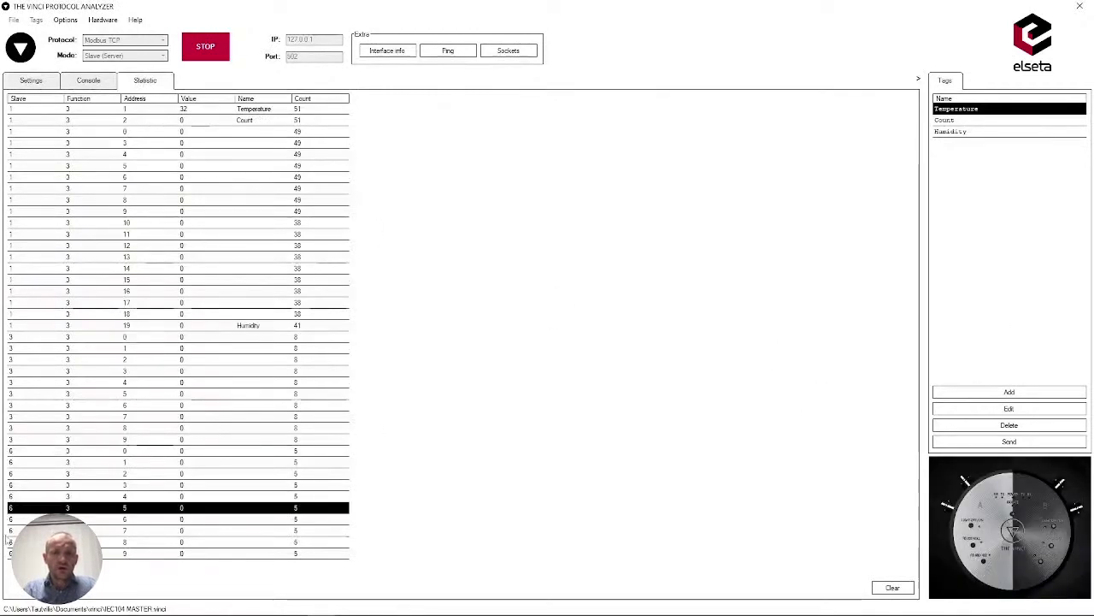
Step: Enable the console filter for Modbus slave 3 and save the filter settings
click(88, 81)
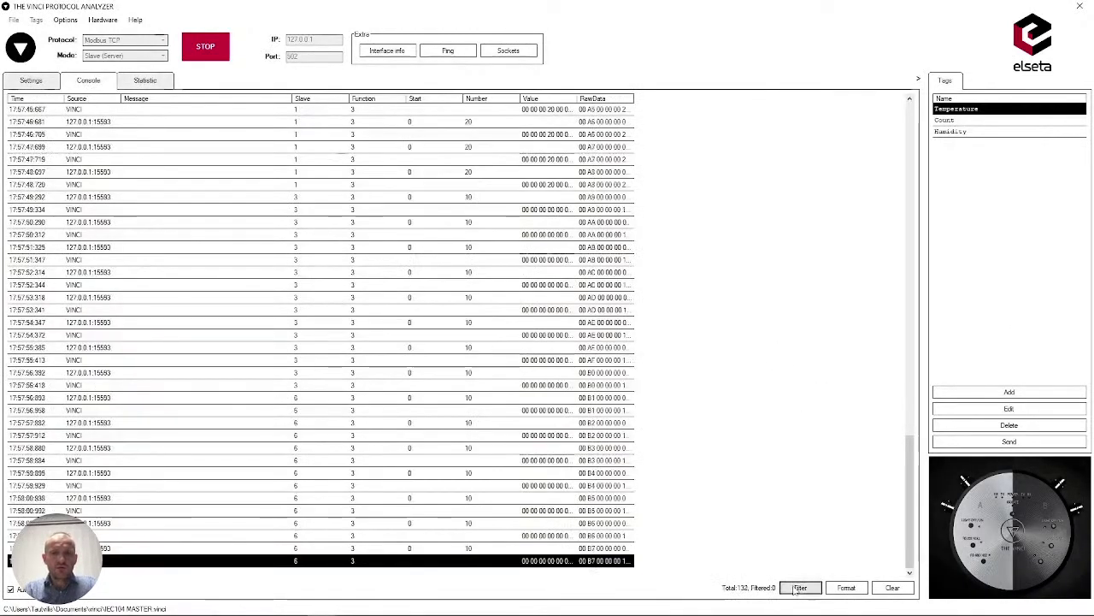
click(799, 587)
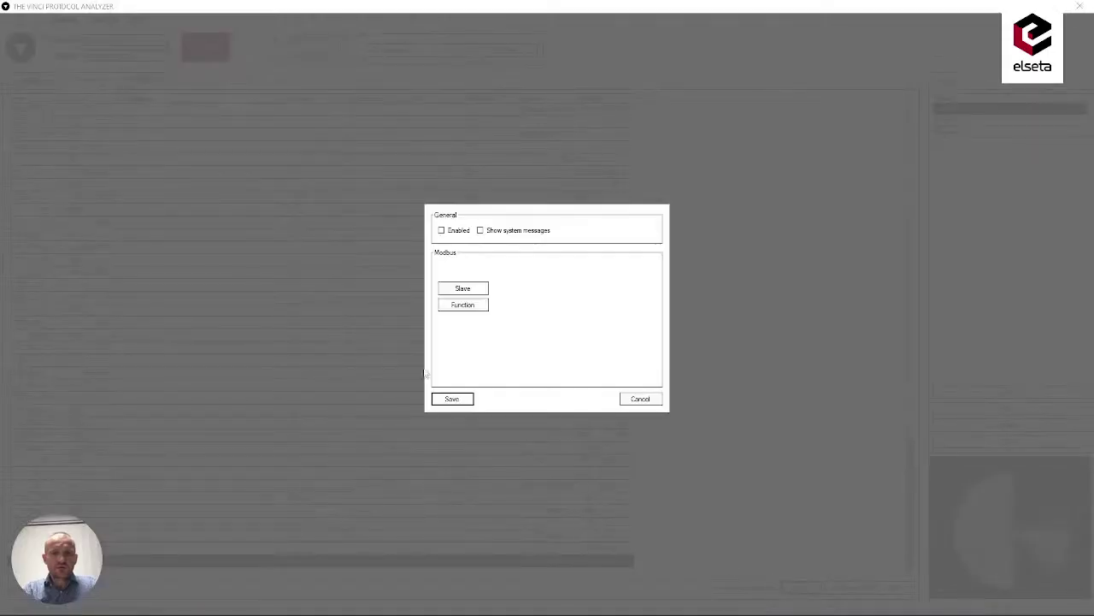
click(469, 291)
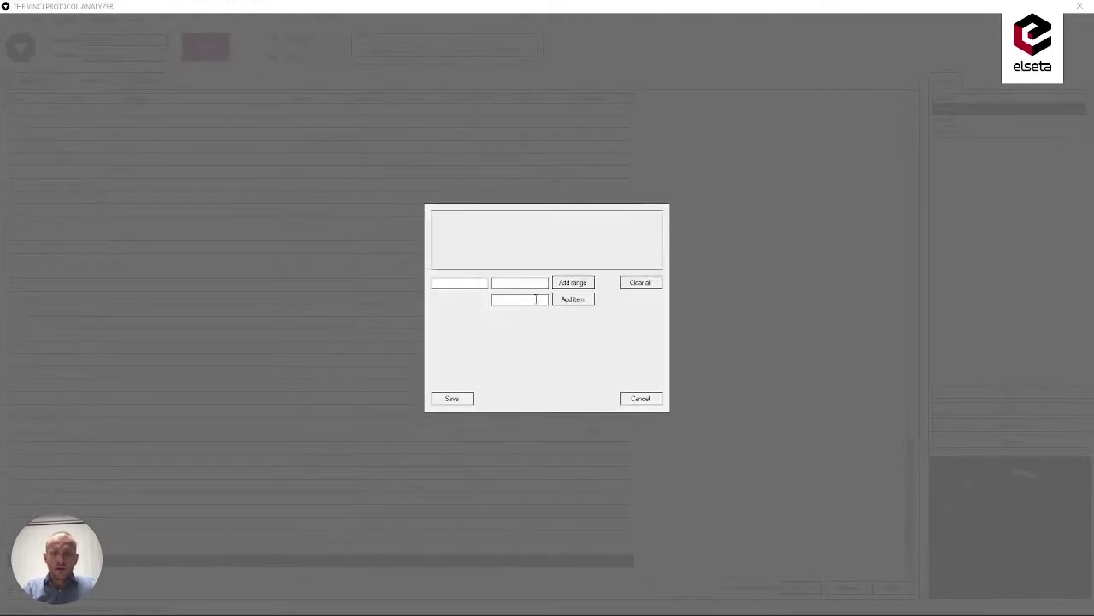
click(571, 300)
click(452, 399)
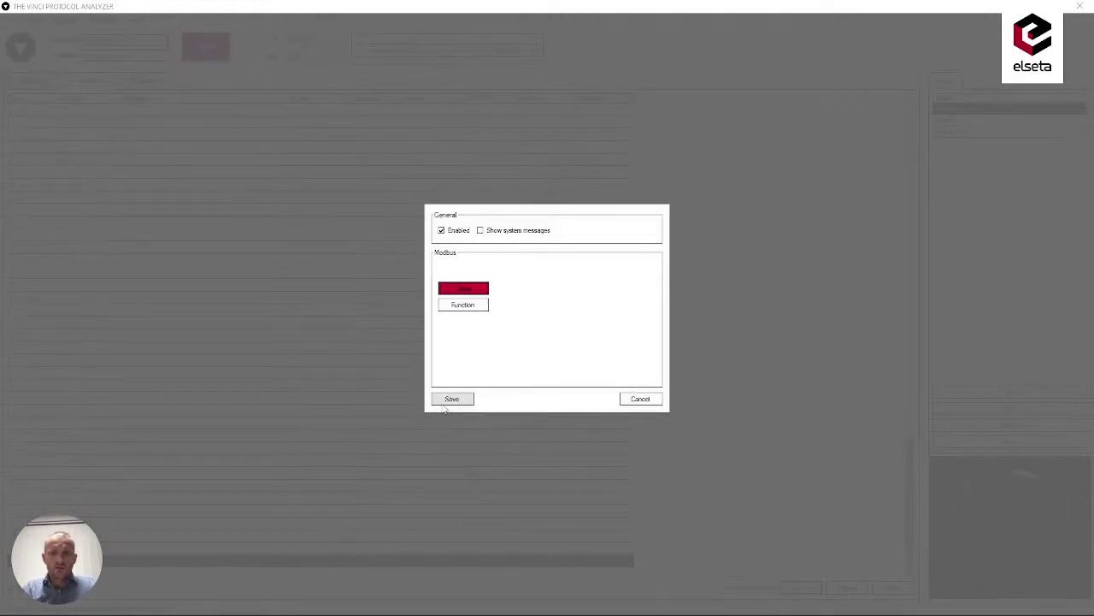
click(452, 400)
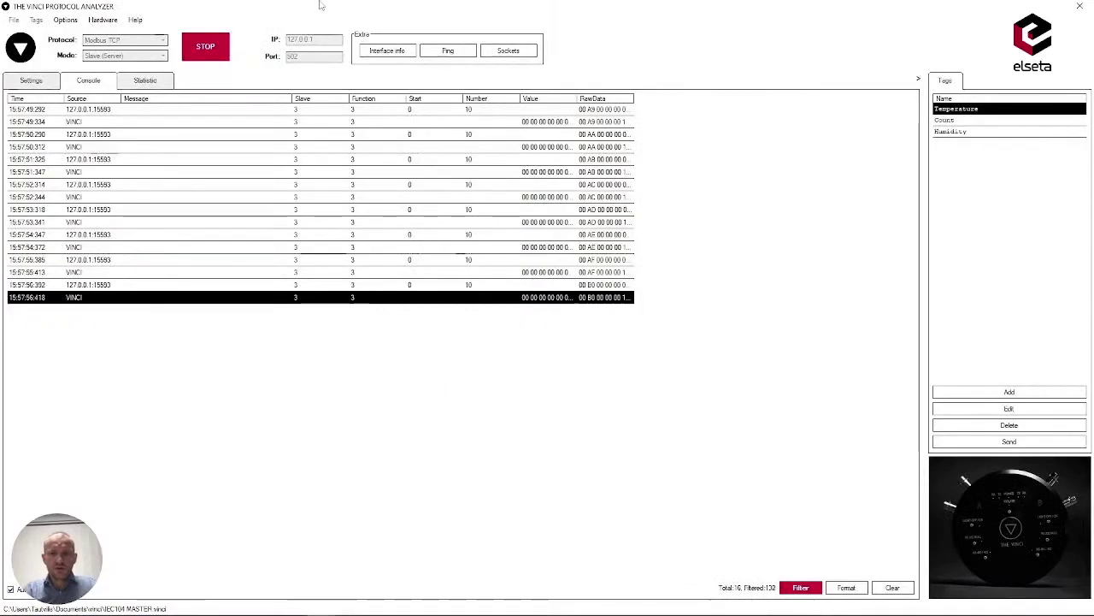
Step: Compare the register values and counts in the statistics with the filtered slave 3 console messages
click(146, 82)
click(88, 80)
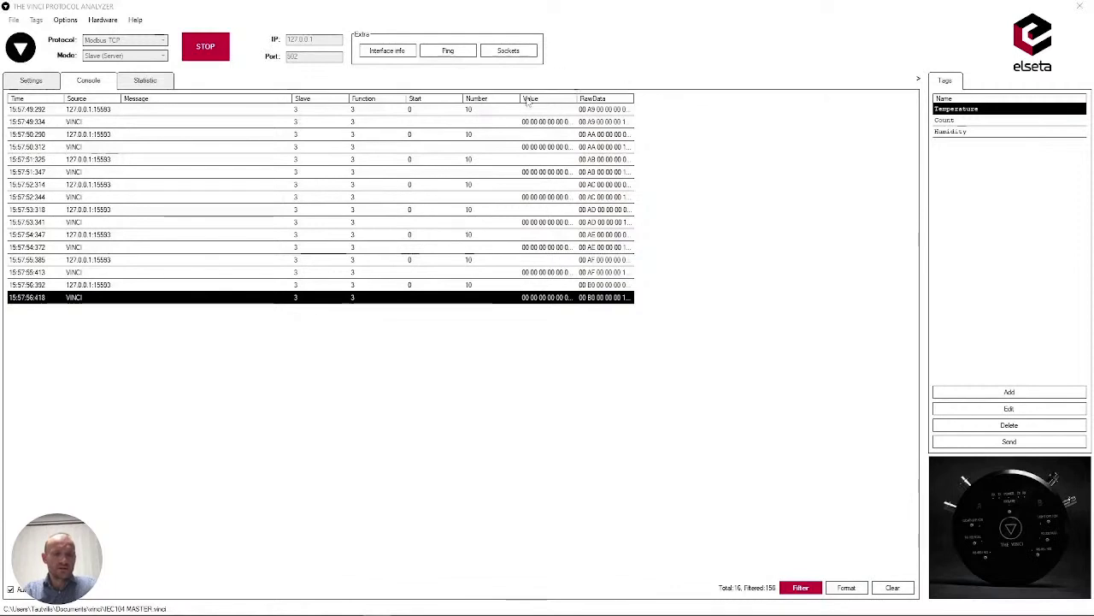
click(141, 82)
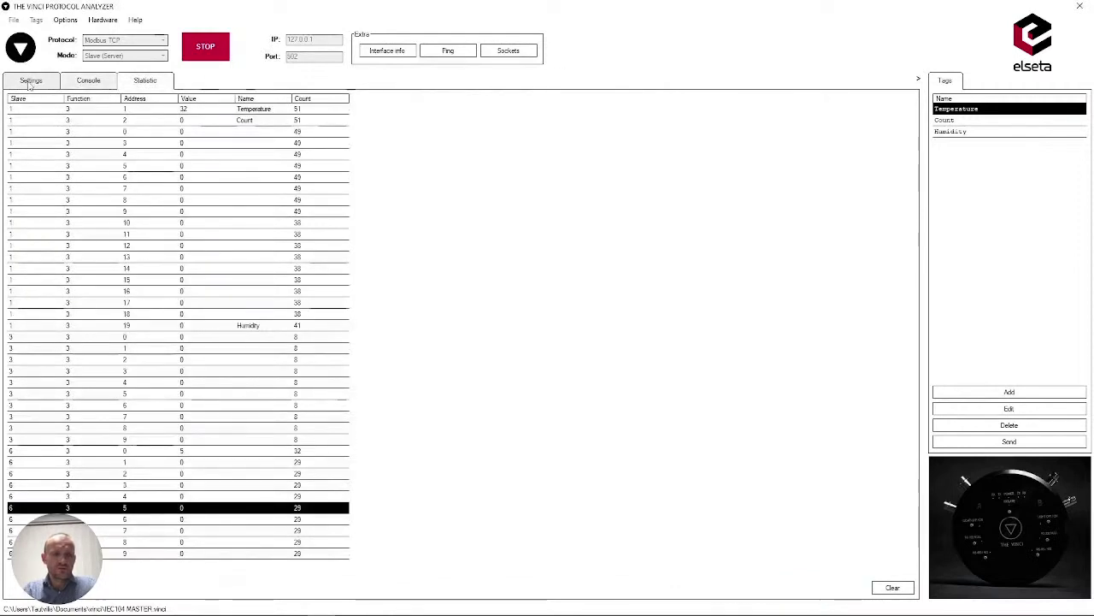
click(88, 81)
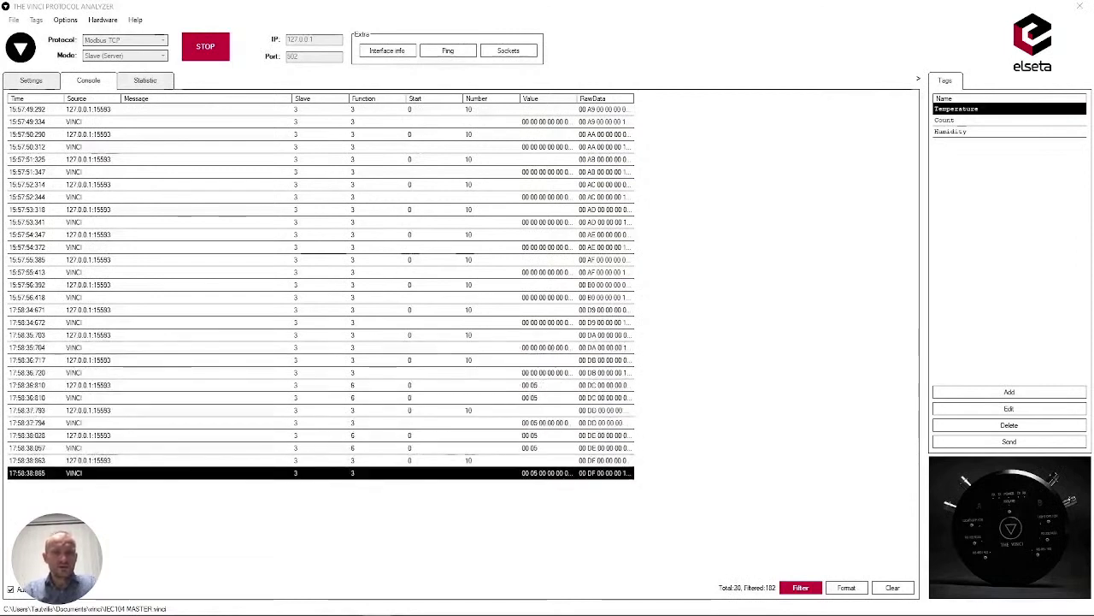
Step: Stop the Modbus TCP server and restart it with the statistics in view
click(217, 47)
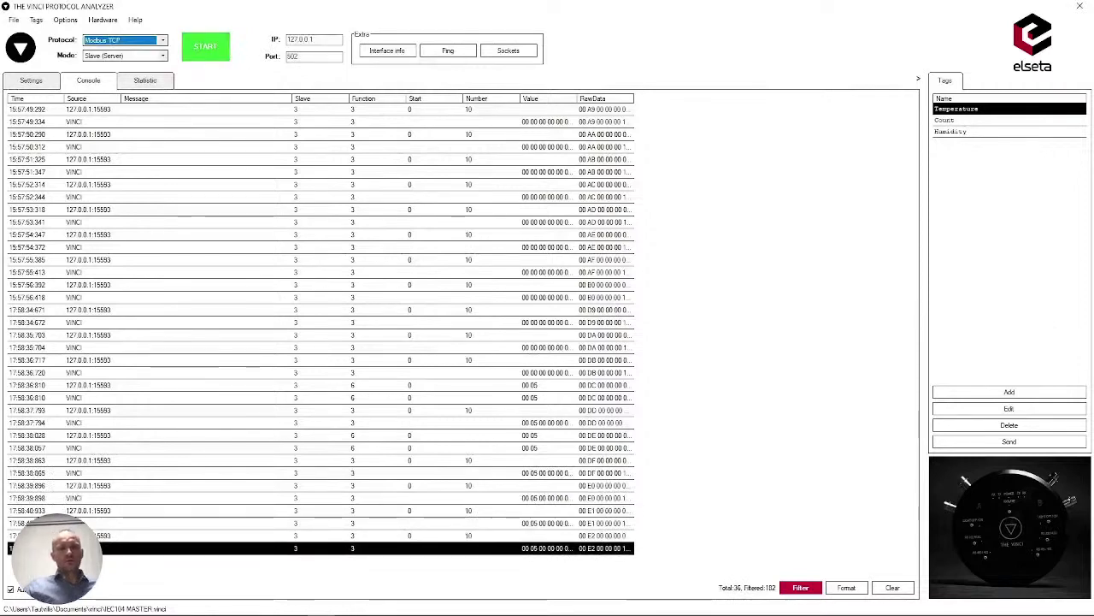
click(144, 79)
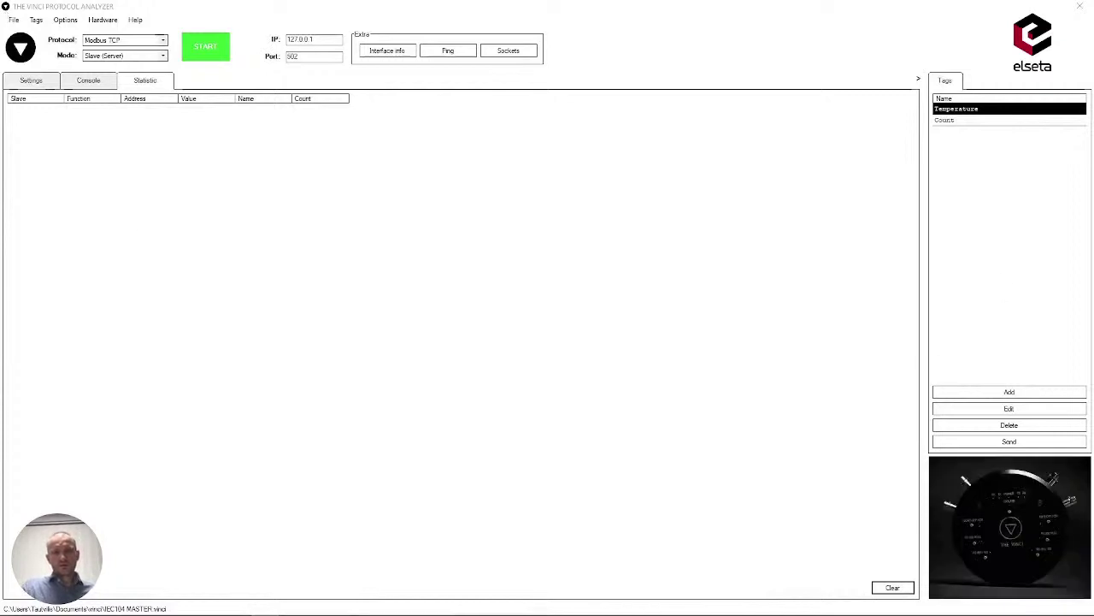
click(206, 46)
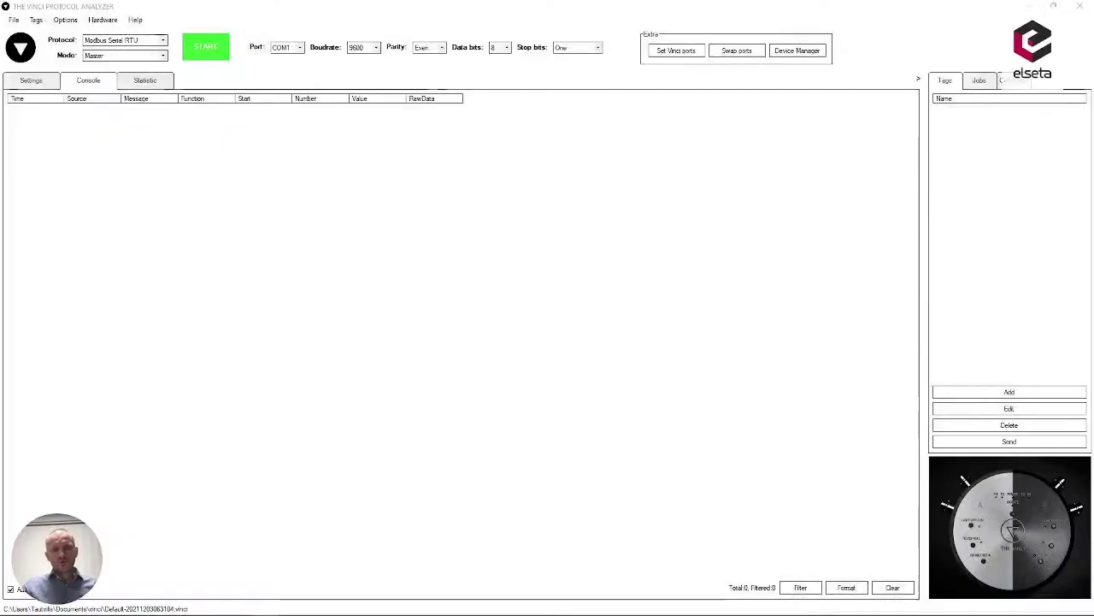
Step: Add a polling job named Temperature for station 1, function 3, address 1, length 1, after checking the slave address setting
click(30, 80)
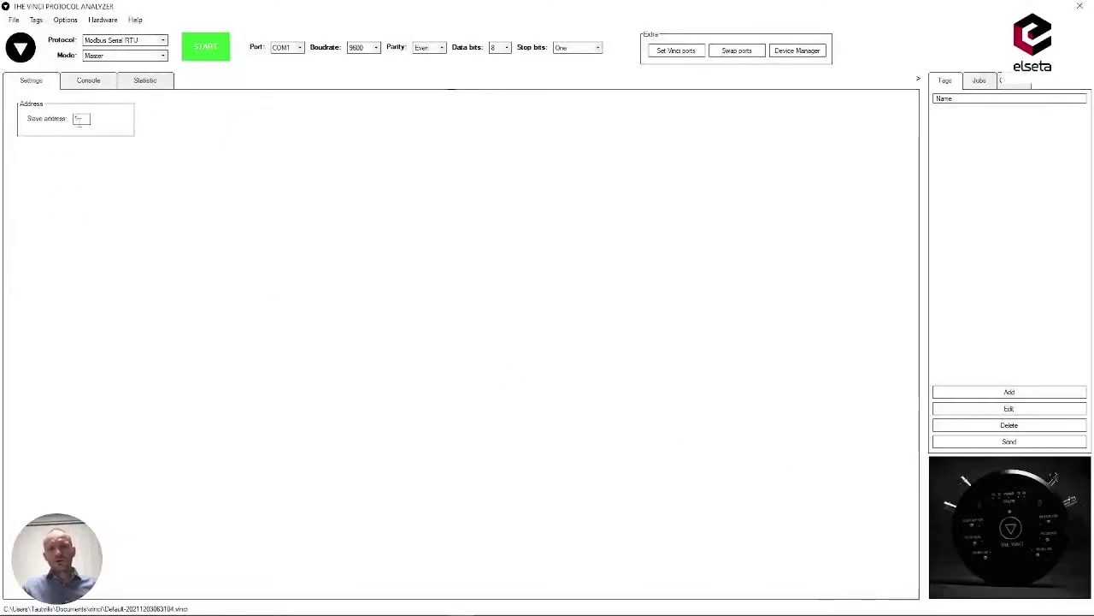
double_click(82, 121)
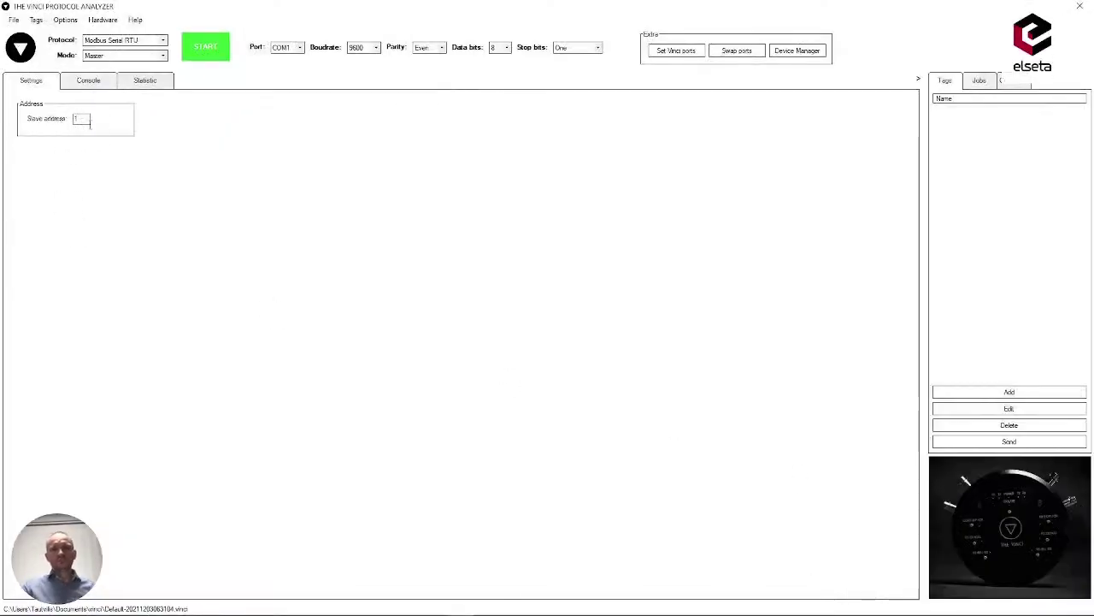
click(979, 81)
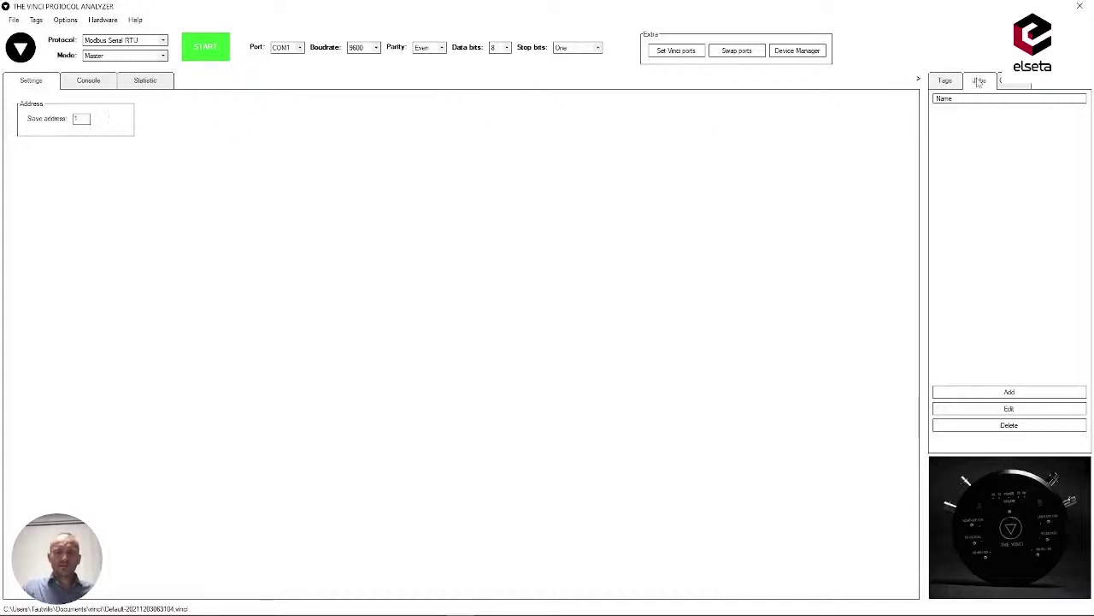
click(1010, 392)
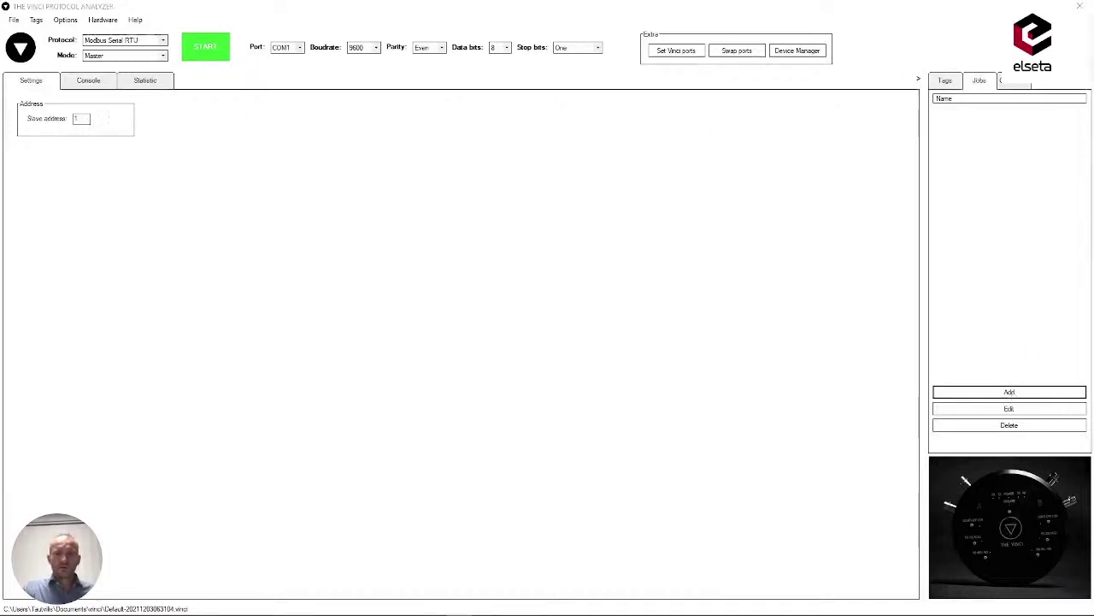
drag(894, 117, 547, 205)
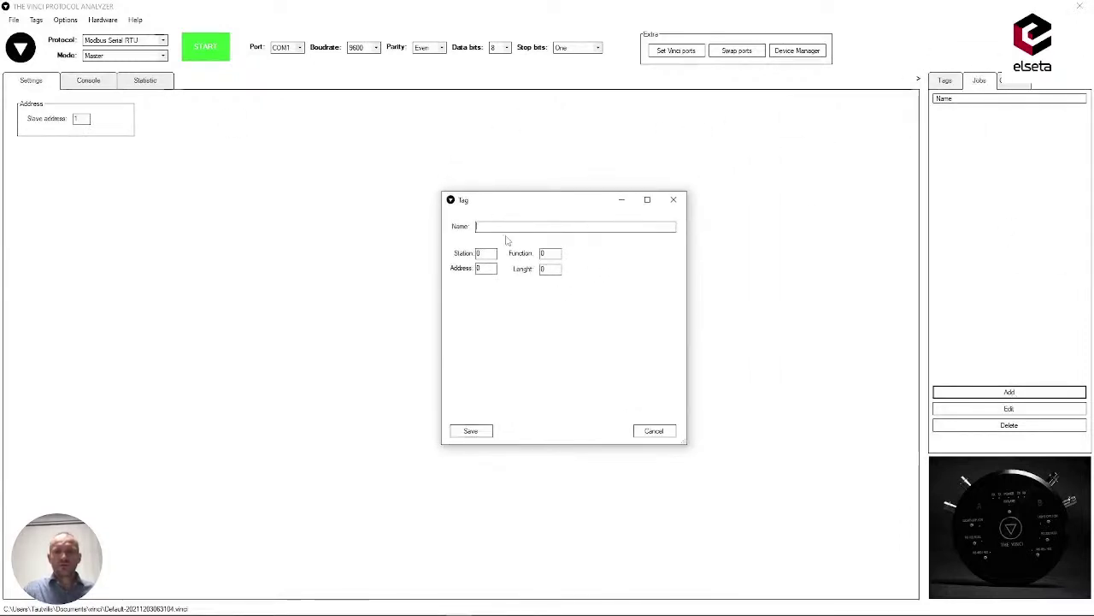
text(Temperature)
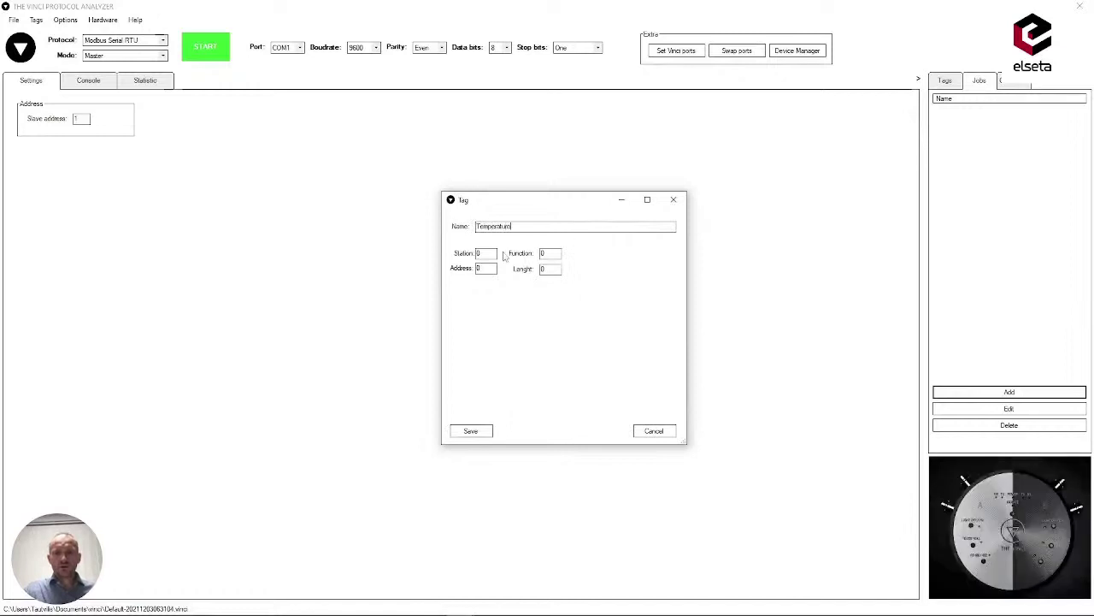
text(1)
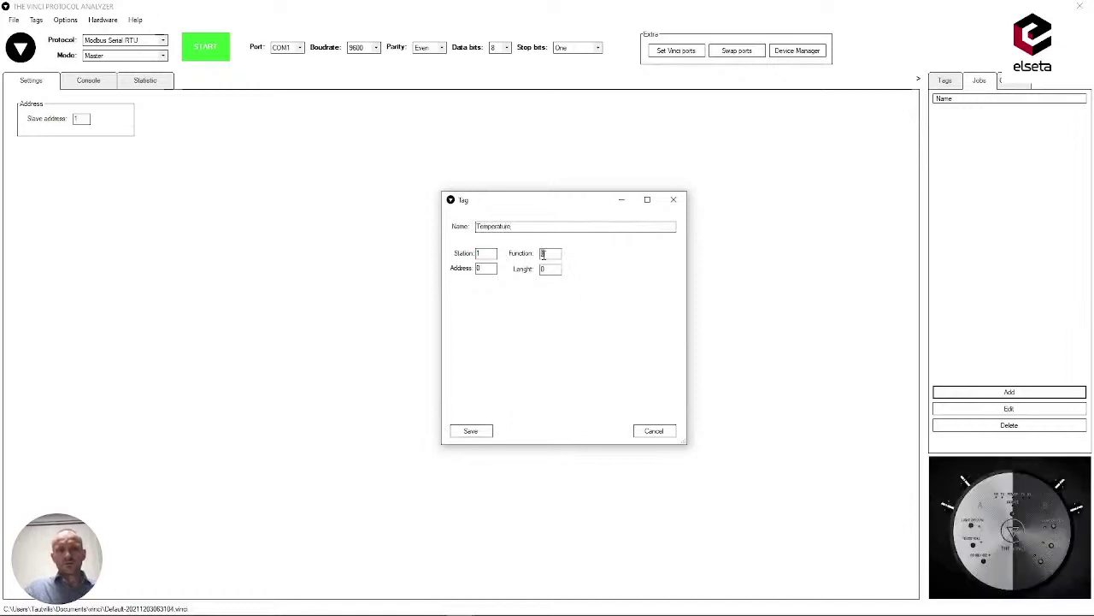
text(3)
click(471, 431)
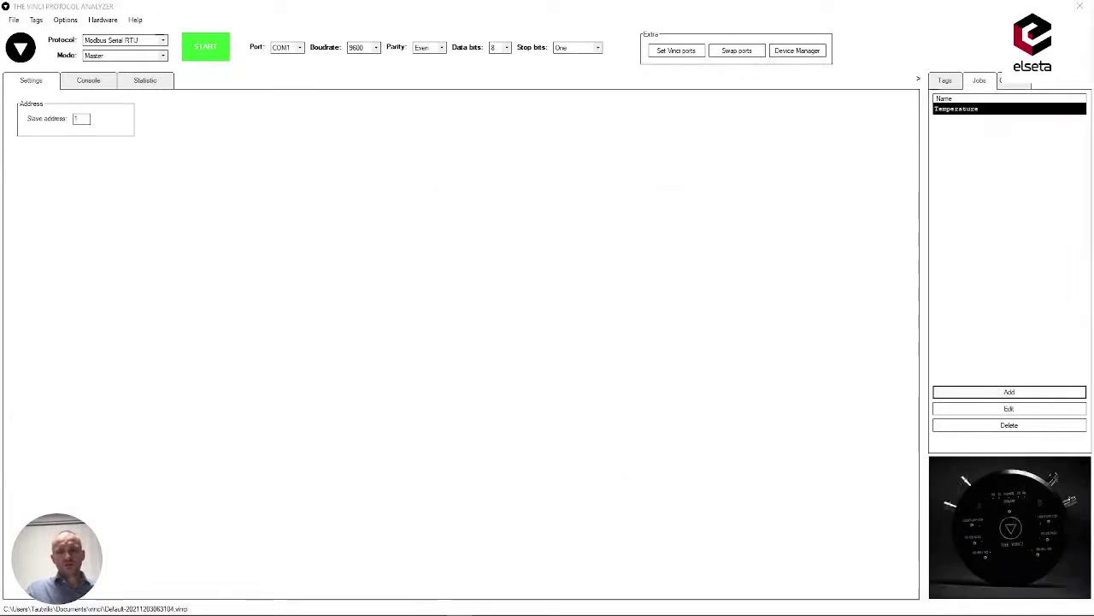
Step: Add a second polling job named Count for station 1 with function 3, address 3 and length 1
click(1009, 392)
drag(838, 42, 552, 108)
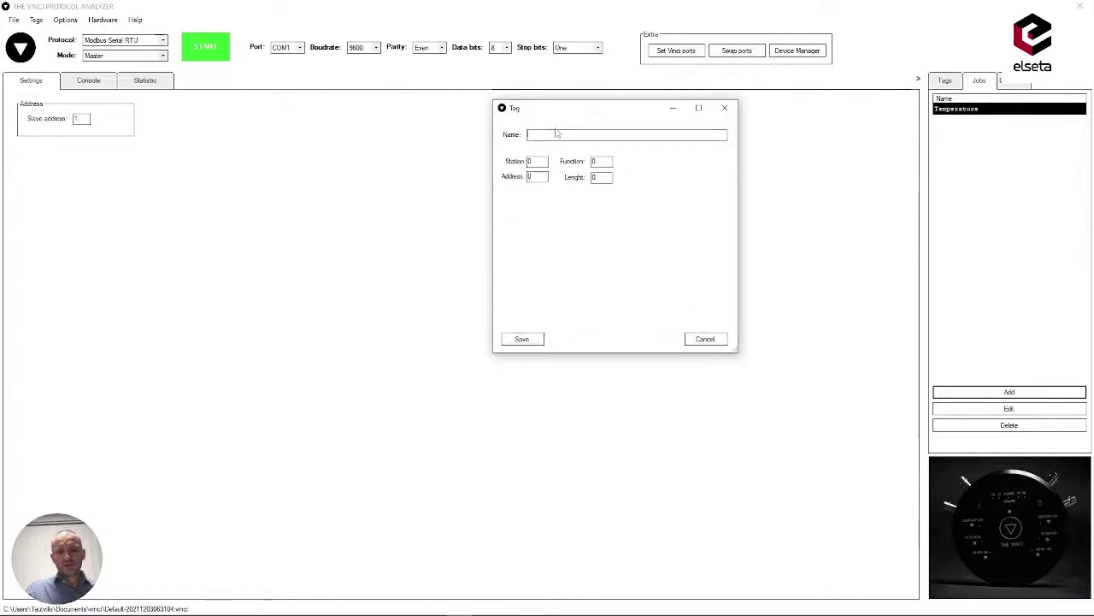
text(Count)
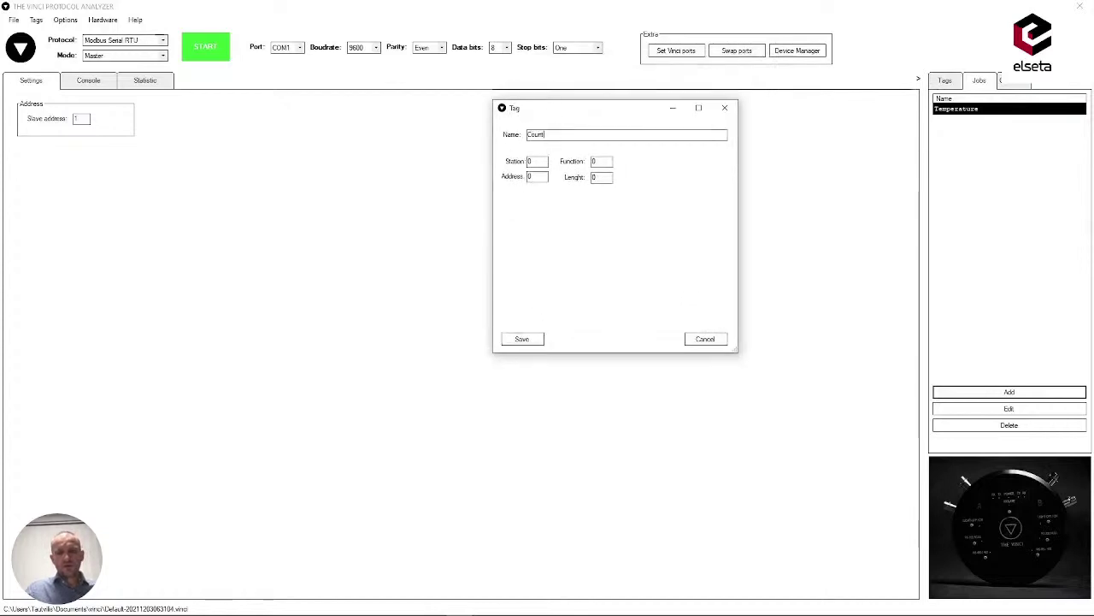
double_click(601, 161)
text(3)
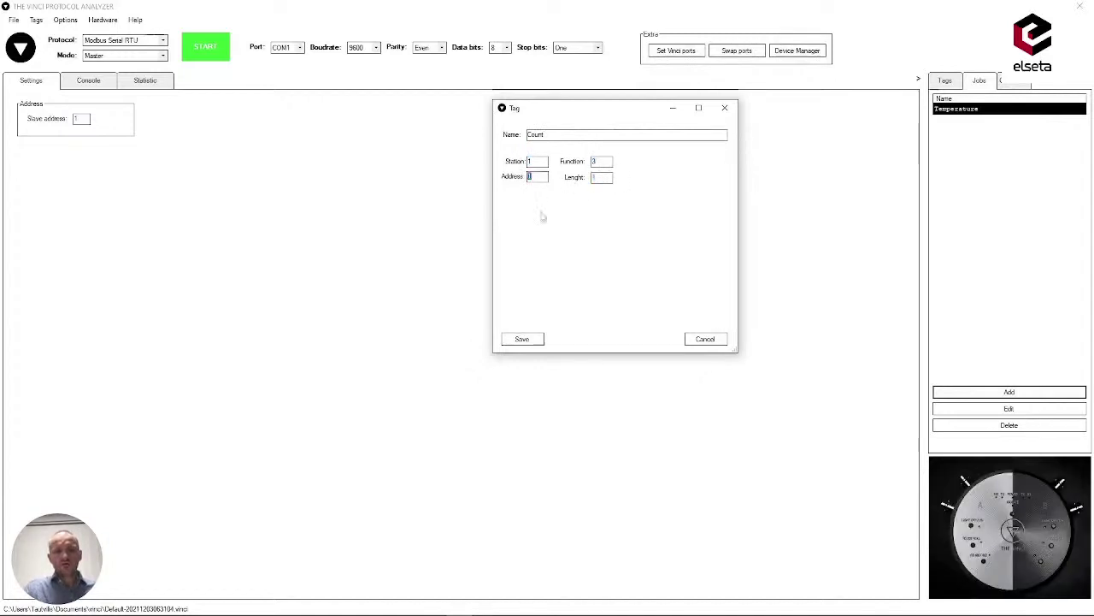
click(522, 339)
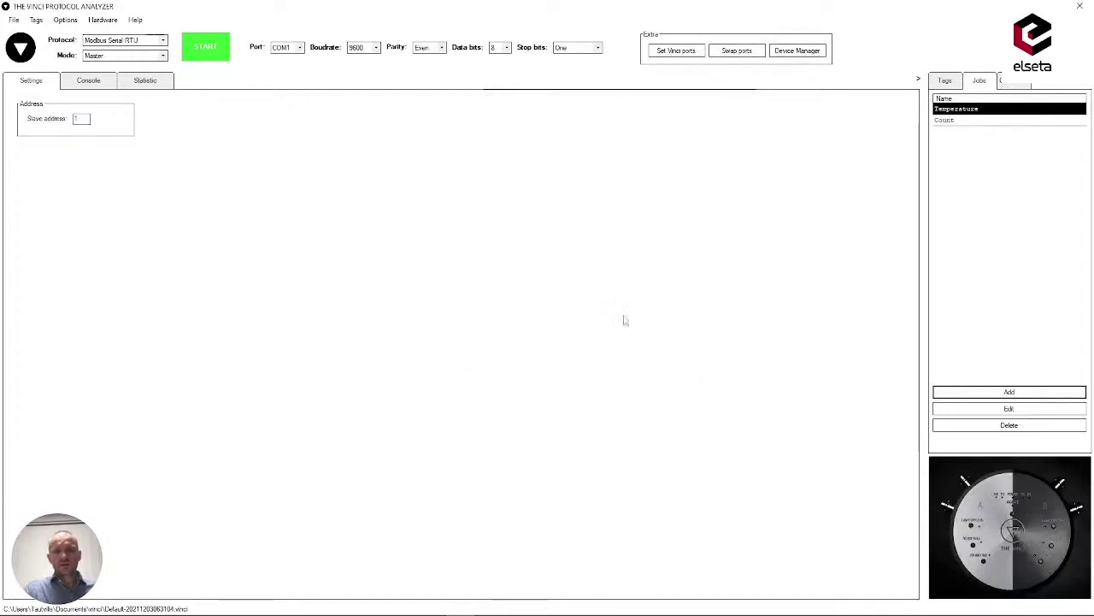
Step: Start the Modbus Serial RTU master and check the polled requests and responses in the console and the statistics
click(205, 47)
click(94, 80)
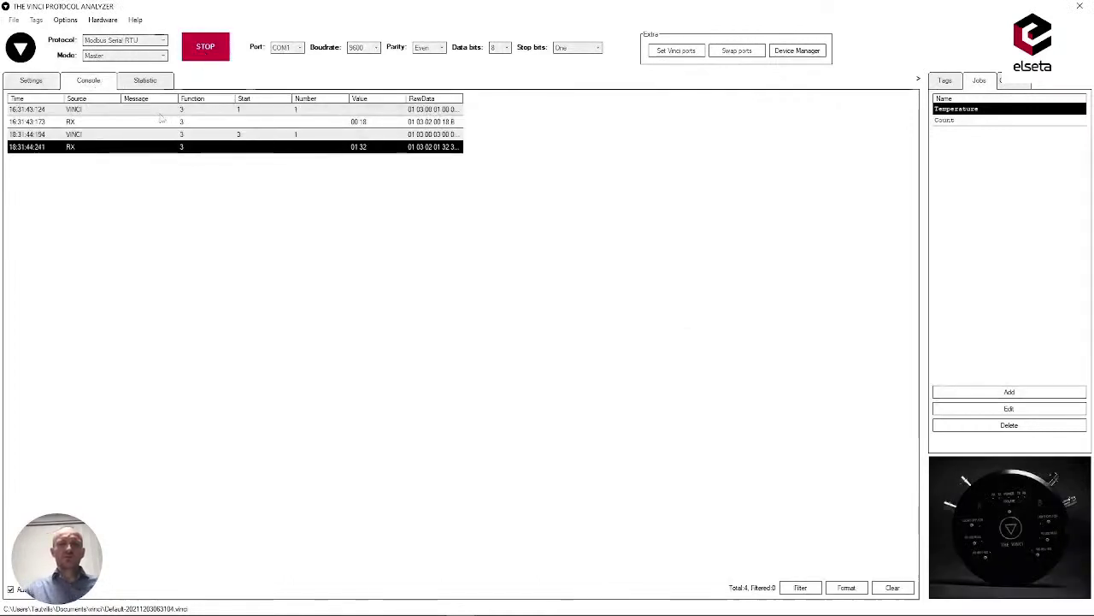
click(145, 79)
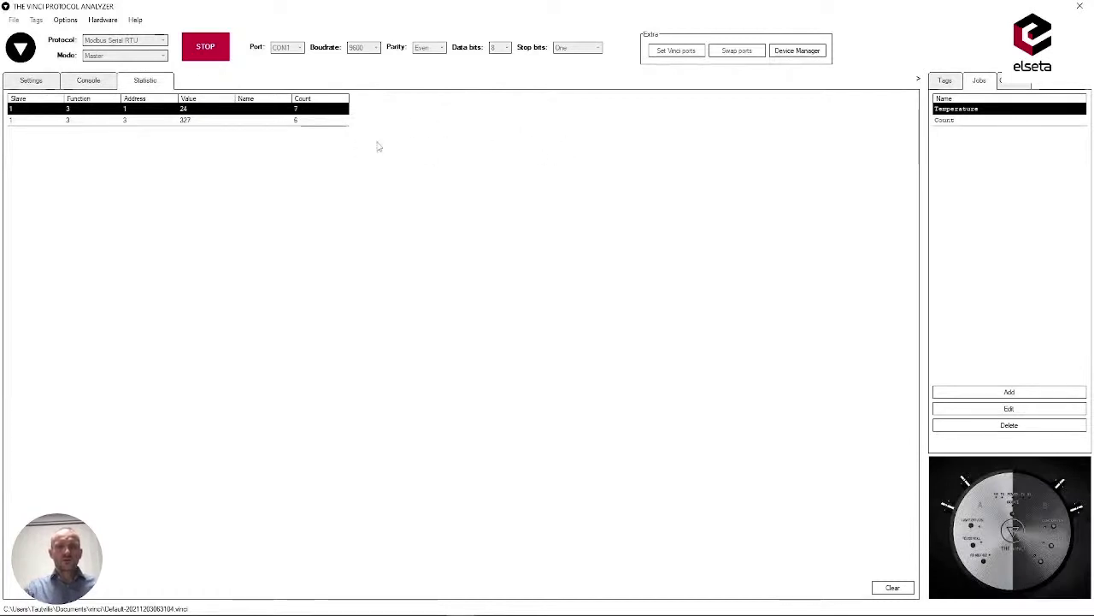
Step: Add a tag named Temperature of type Read Holding Registers (3) for slave 1, address 1, and save it
click(950, 80)
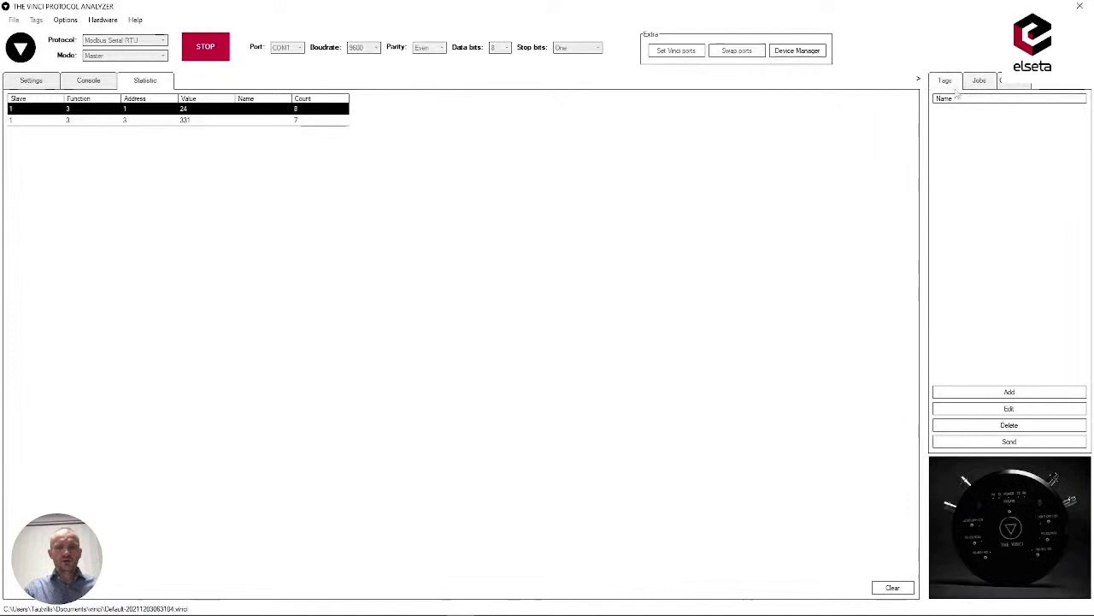
click(1008, 392)
click(521, 244)
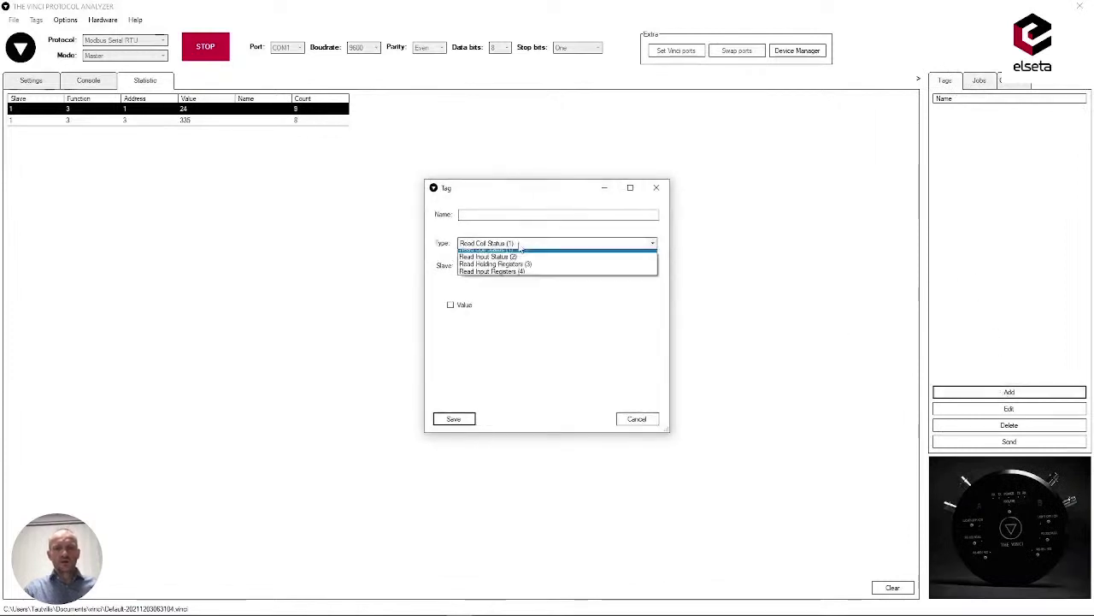
click(495, 263)
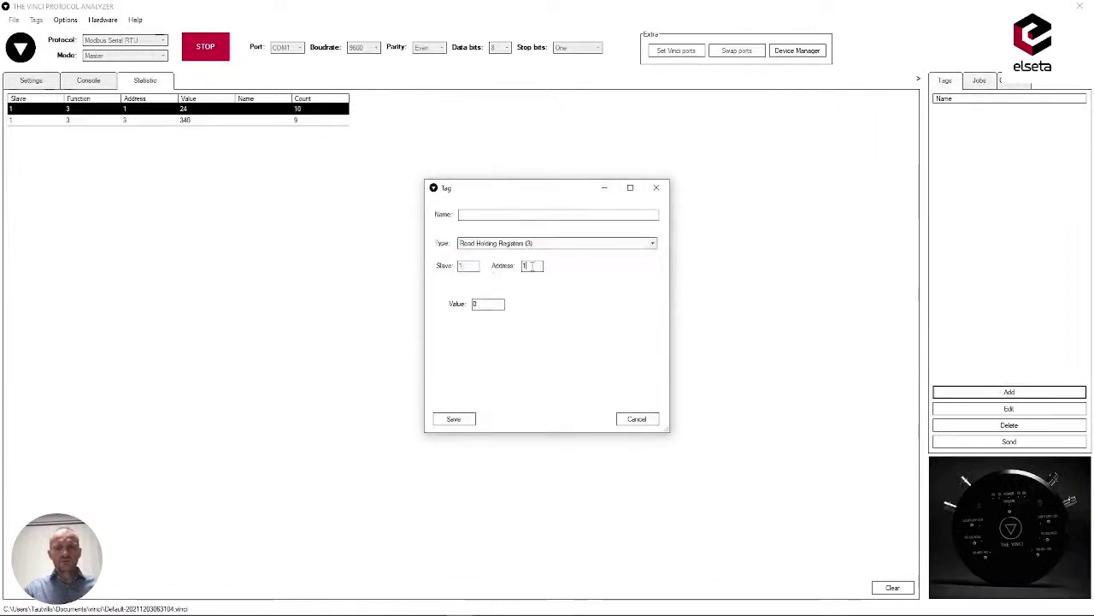
click(512, 214)
text(Tem)
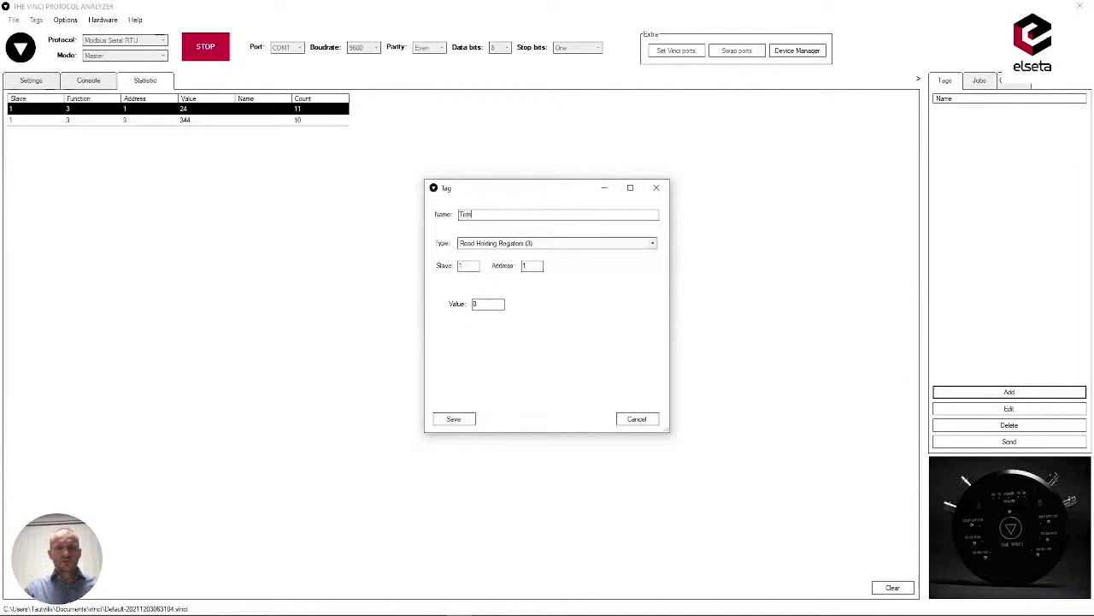
text(perature)
click(440, 424)
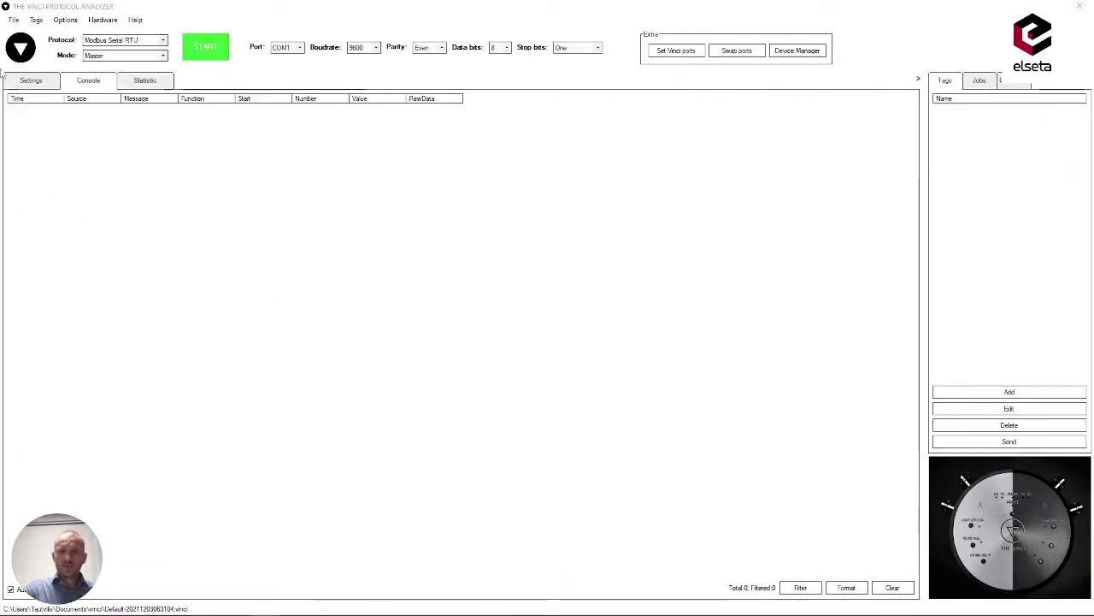
Step: Create a Temperature job in the empty job list with station 1, function 3, address 1 and length 1
click(30, 78)
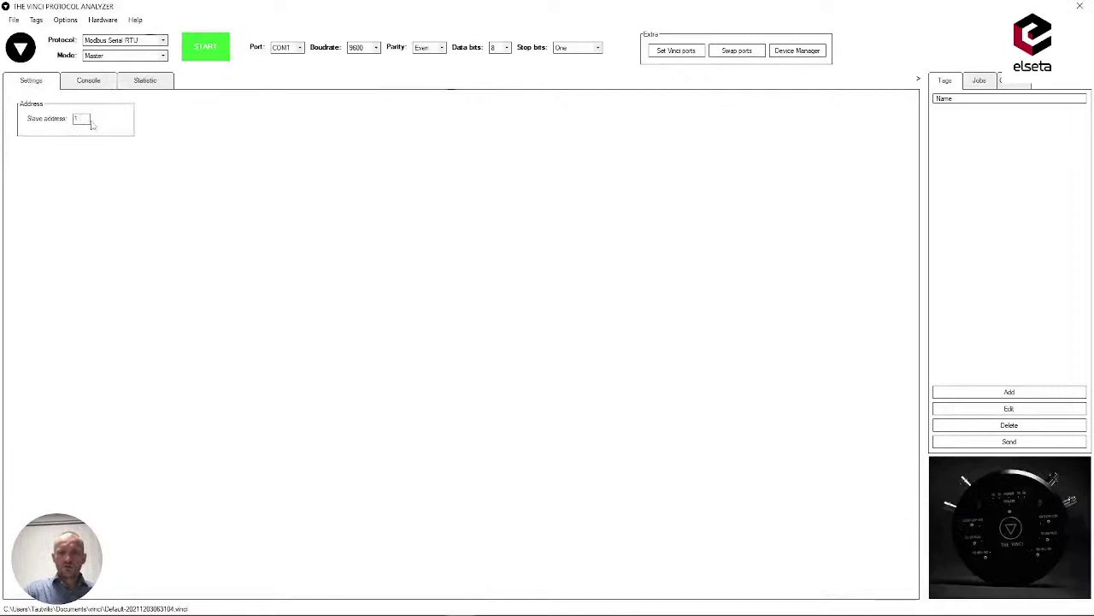
click(979, 81)
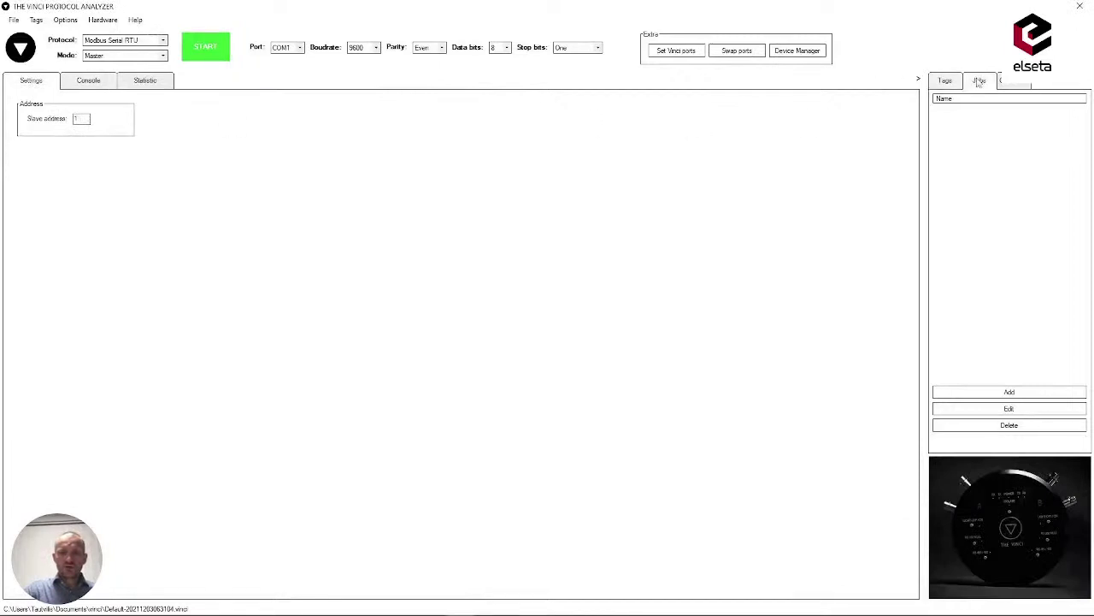
click(1010, 392)
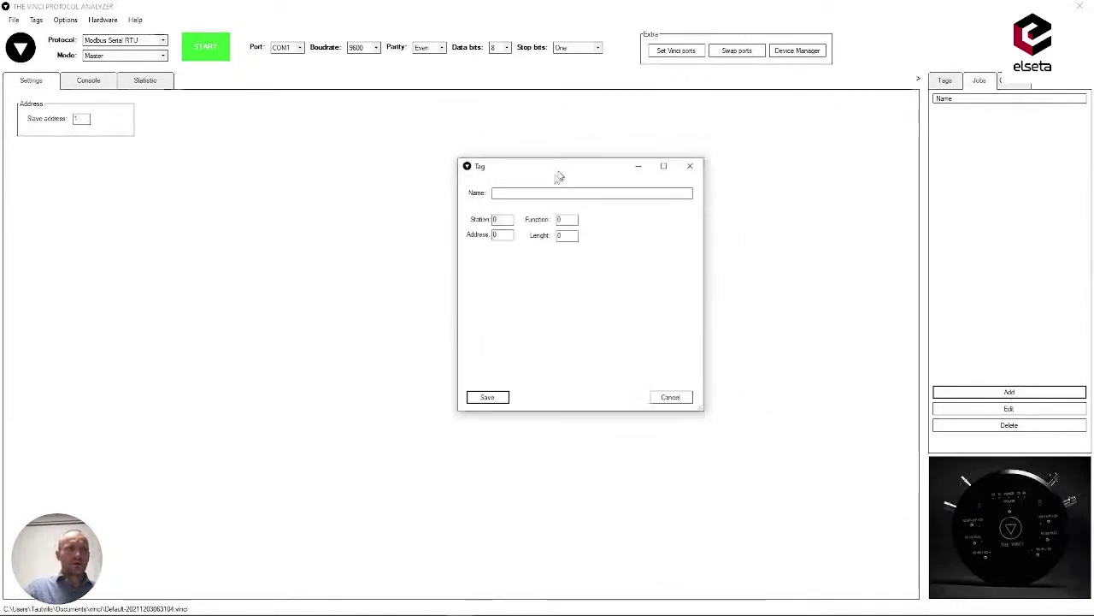
text(Temperature)
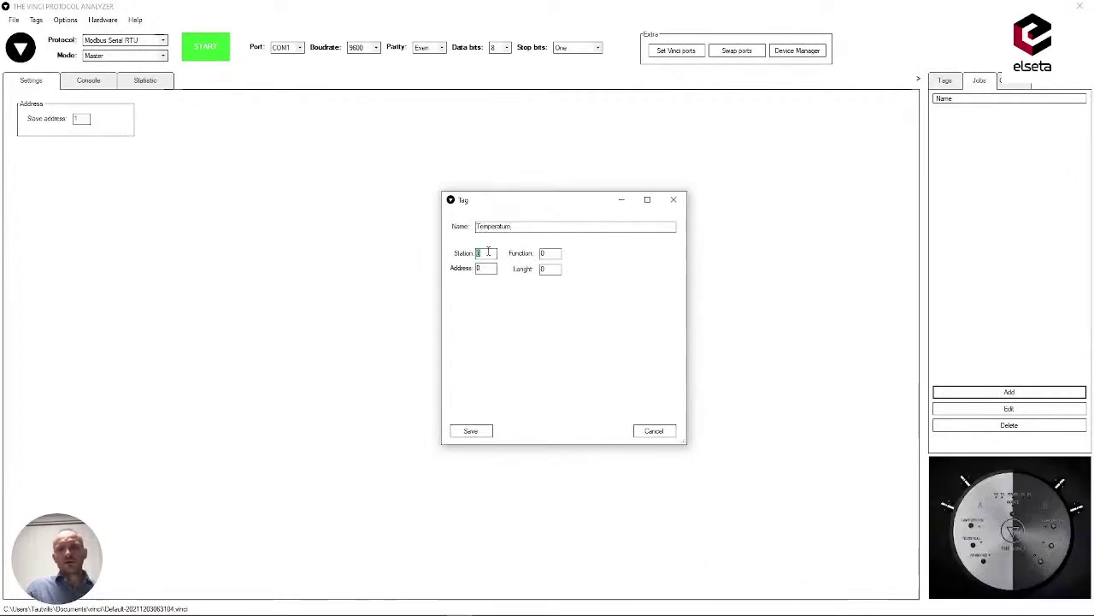
text(1)
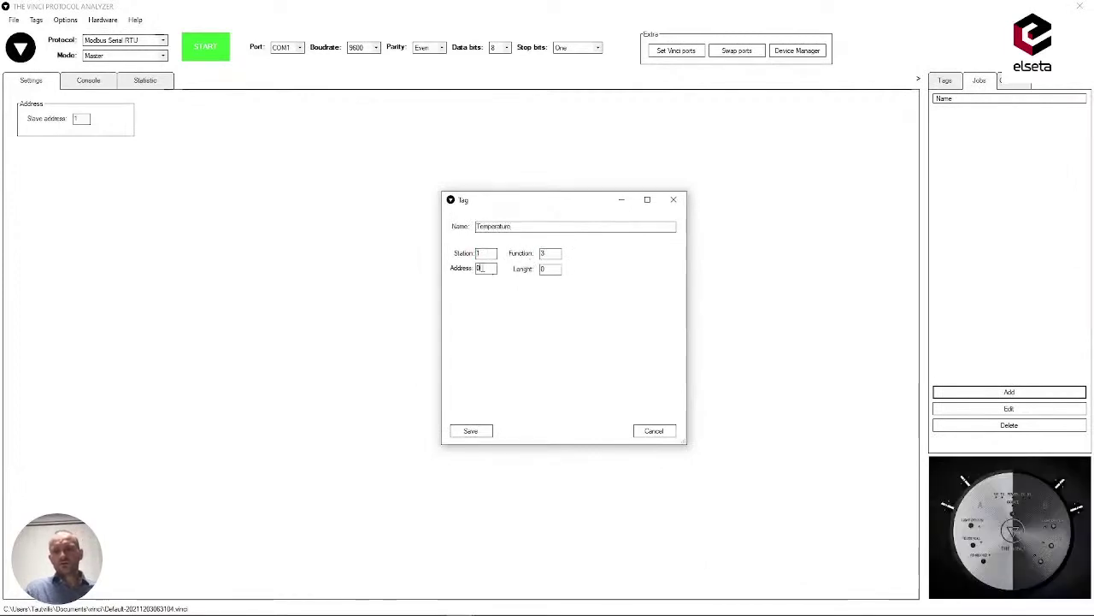
text(1)
double_click(546, 269)
text(1)
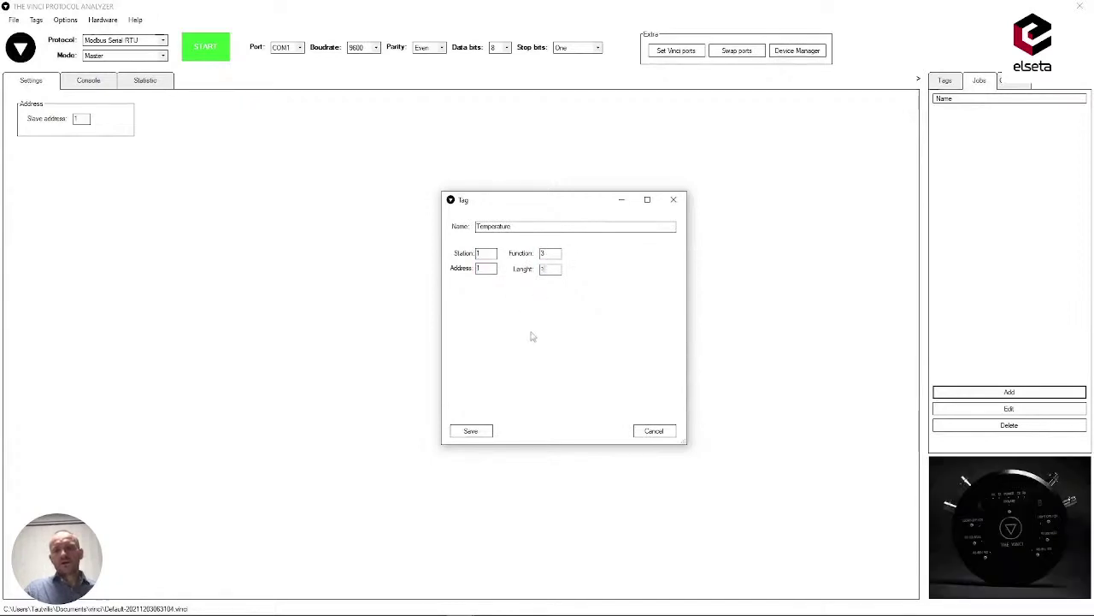
click(468, 432)
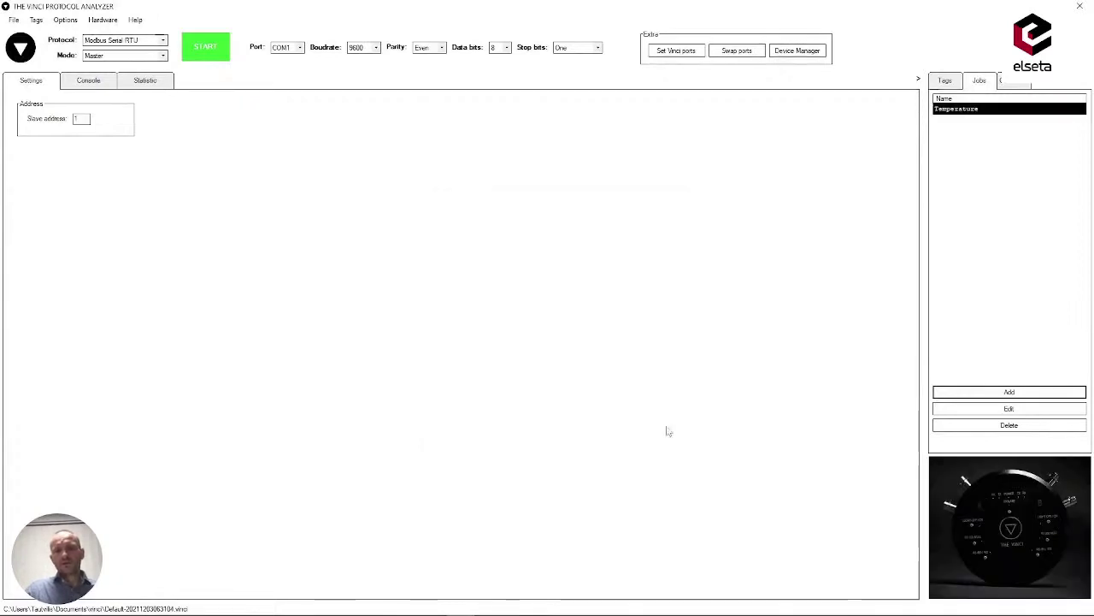
Step: Create a Count job that reads one register at address 3 of station 1 using function 3, and save it
click(994, 393)
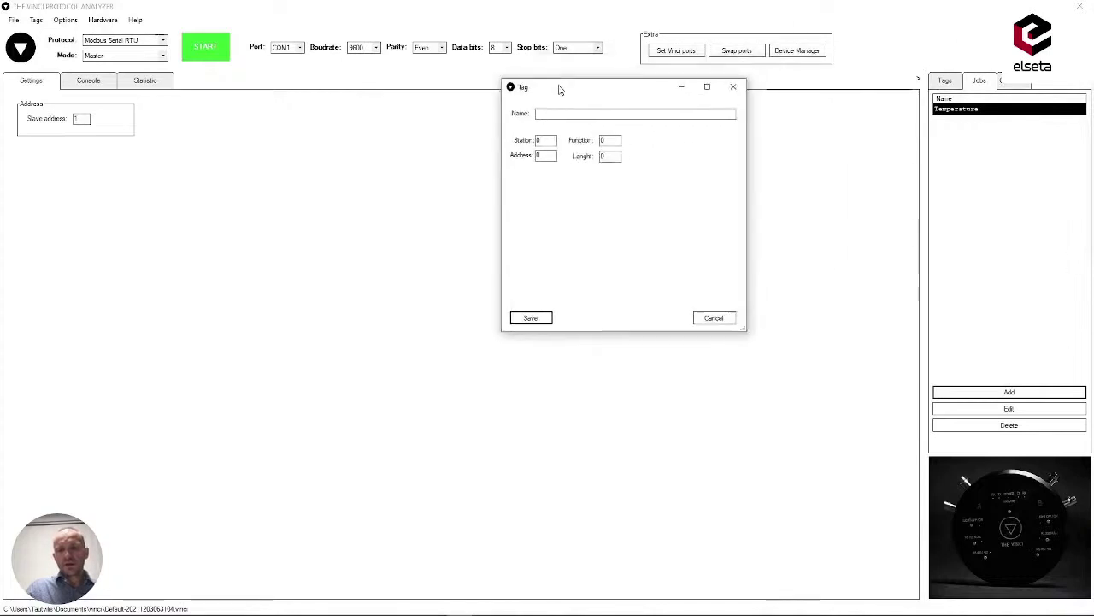
text(C)
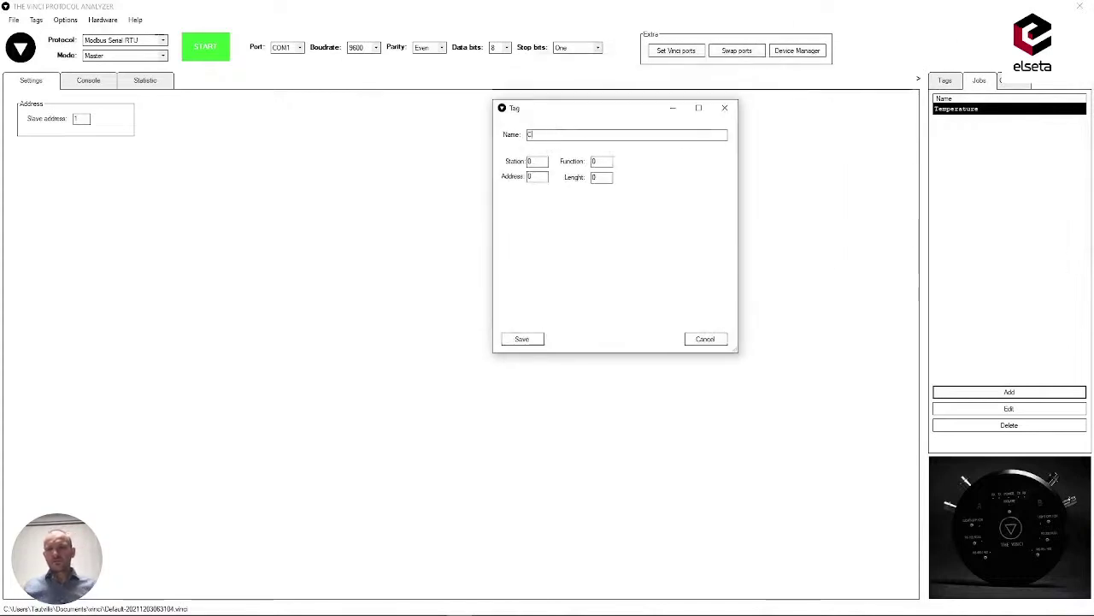
text(ount)
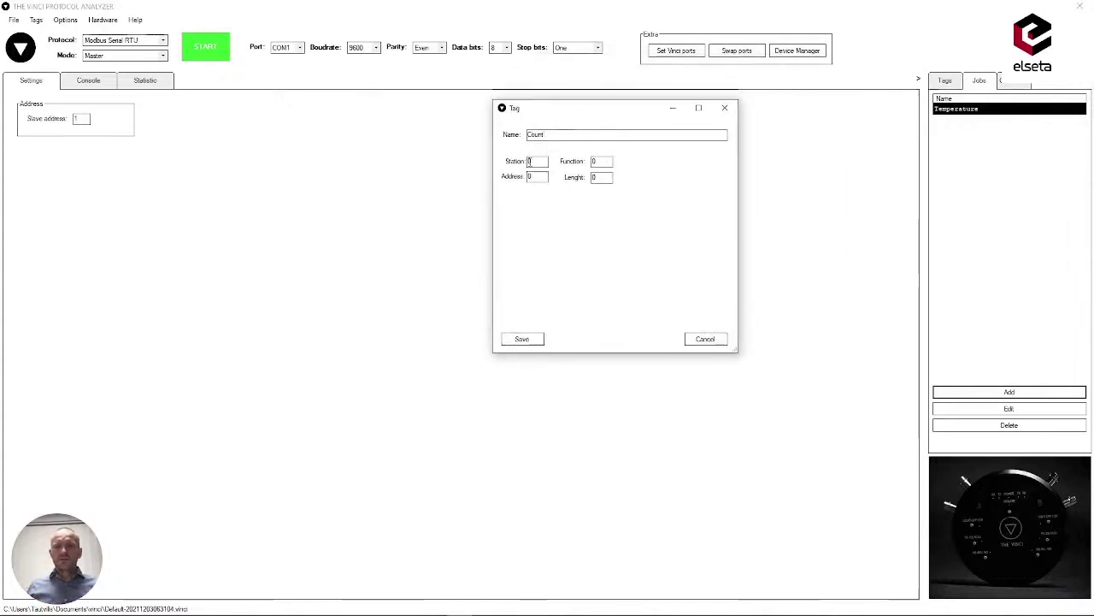
click(529, 161)
text(1)
key(Tab)
text(3)
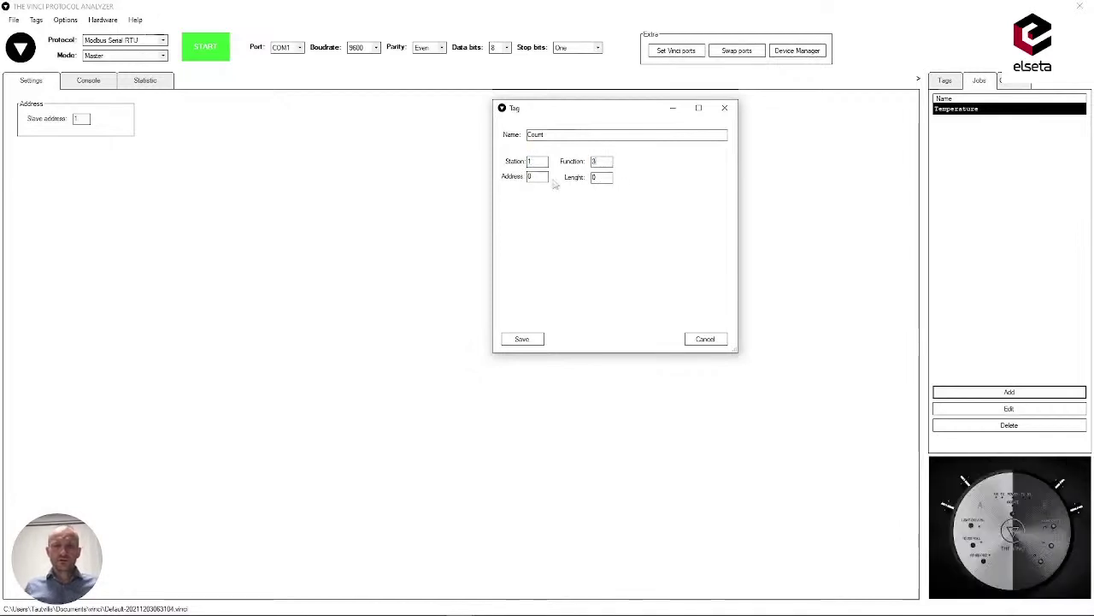
text(1)
click(605, 176)
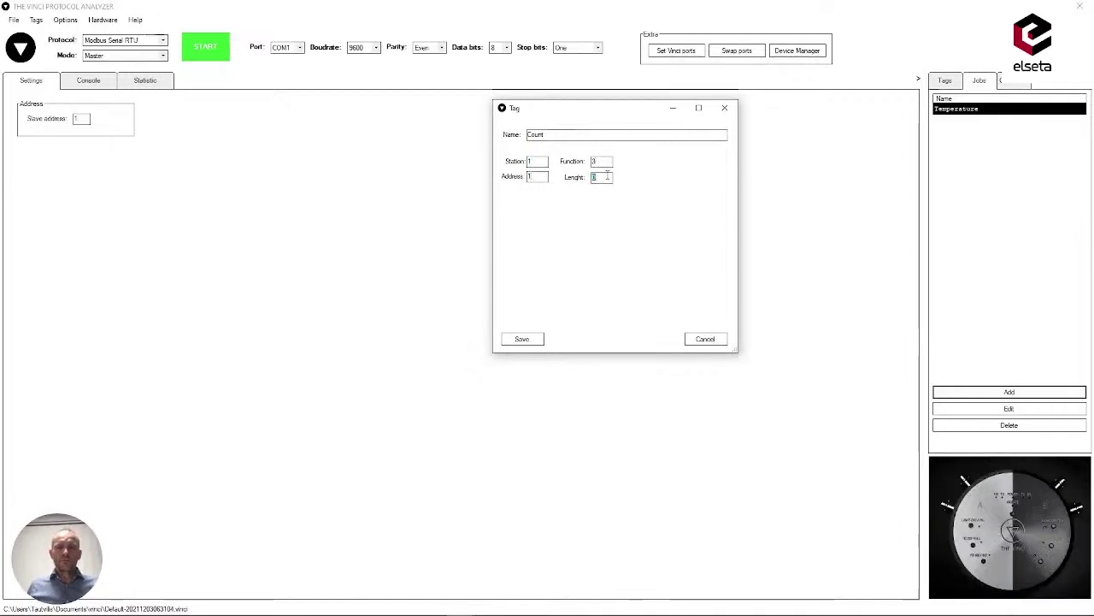
text(1)
click(522, 338)
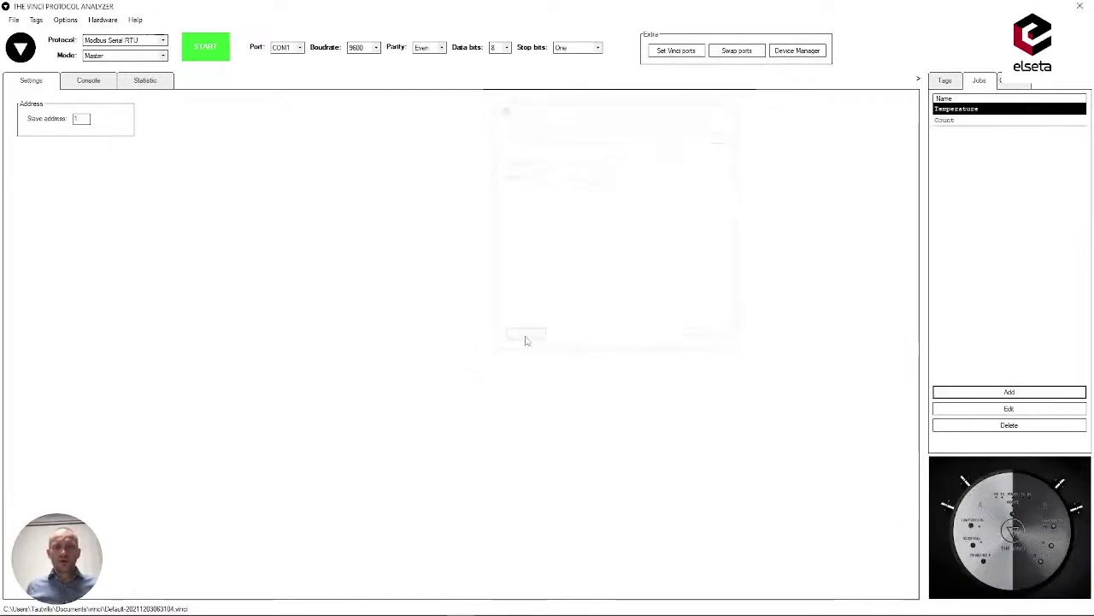
Step: Start polling with the Temperature and Count jobs and review the console traffic and register statistics
click(205, 47)
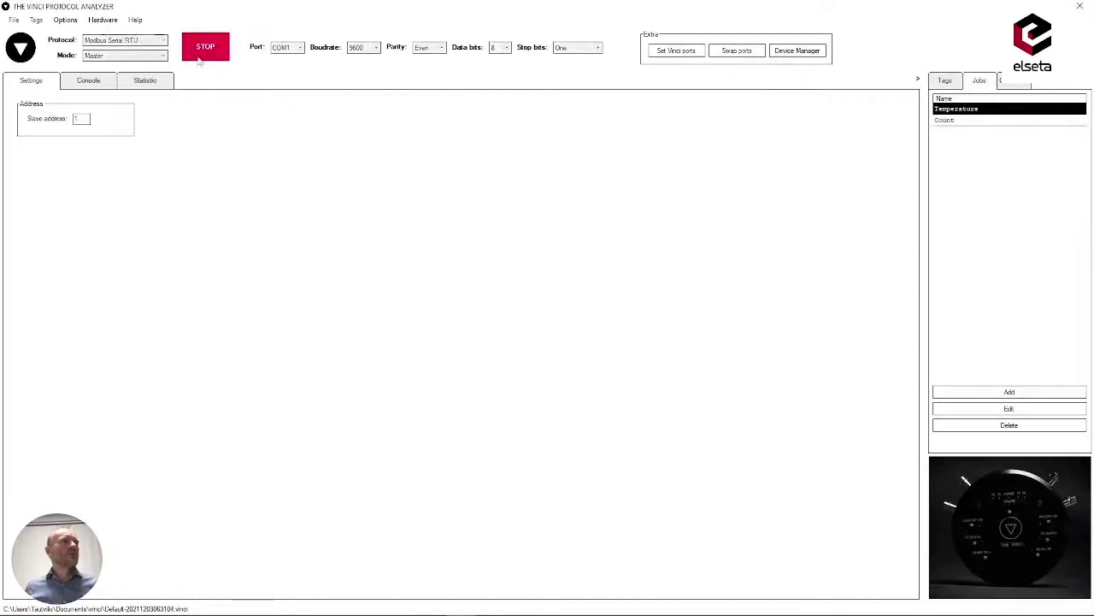
click(88, 80)
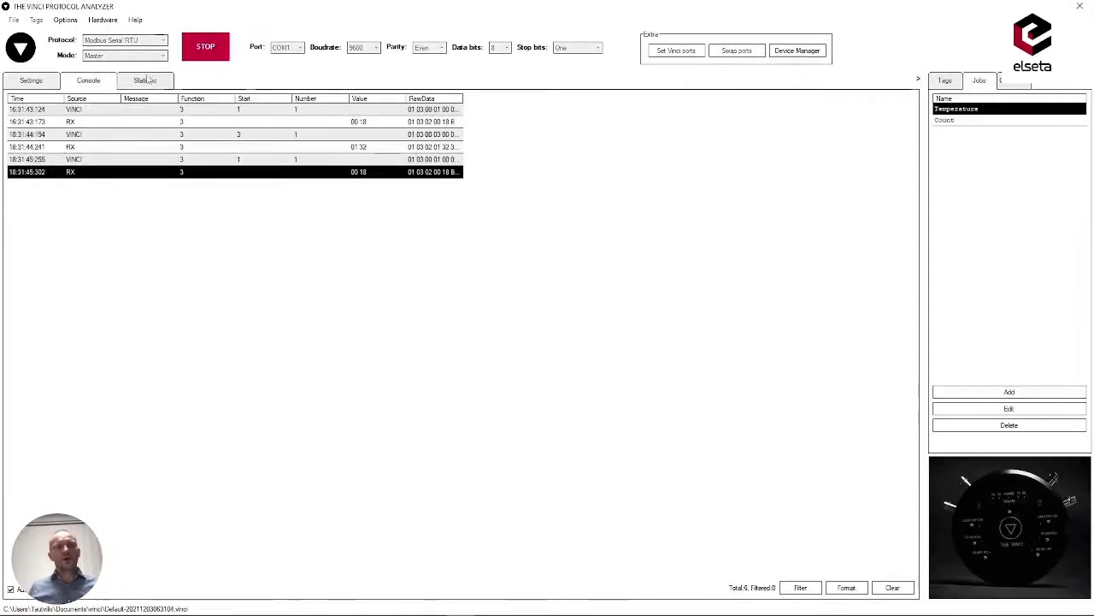
click(145, 80)
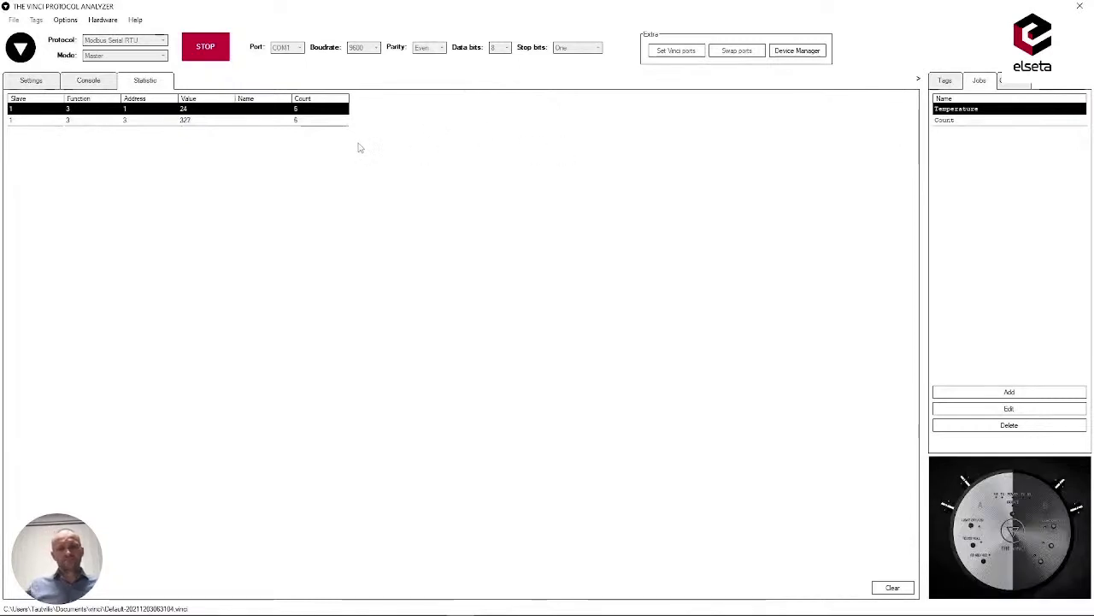
Step: Import the tag list from Tags.csv into the IEC 60870-5-104 master configuration
click(946, 80)
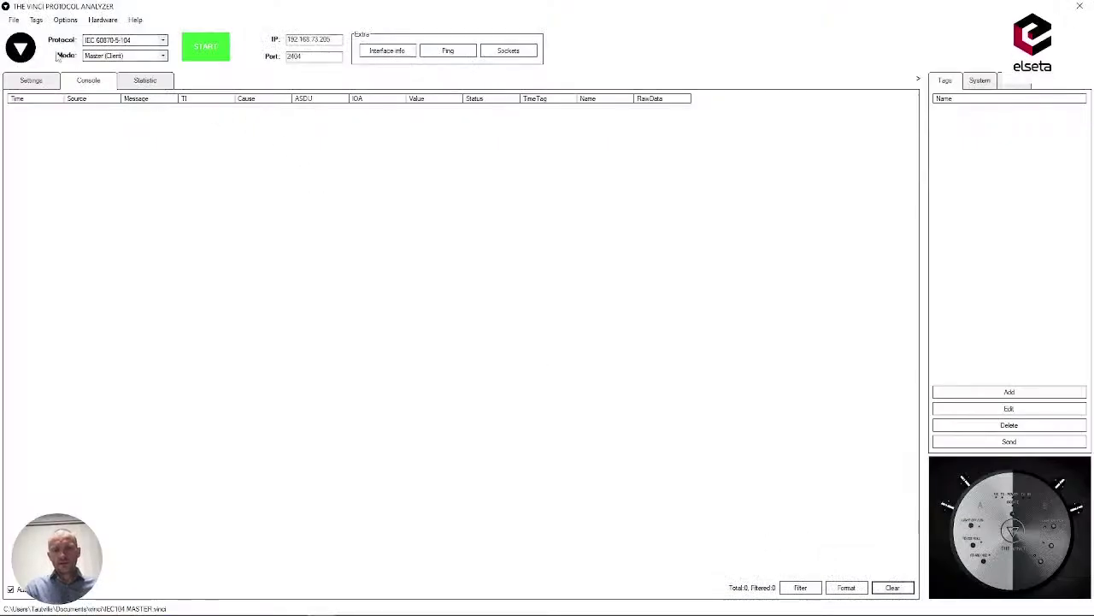
click(36, 19)
click(45, 32)
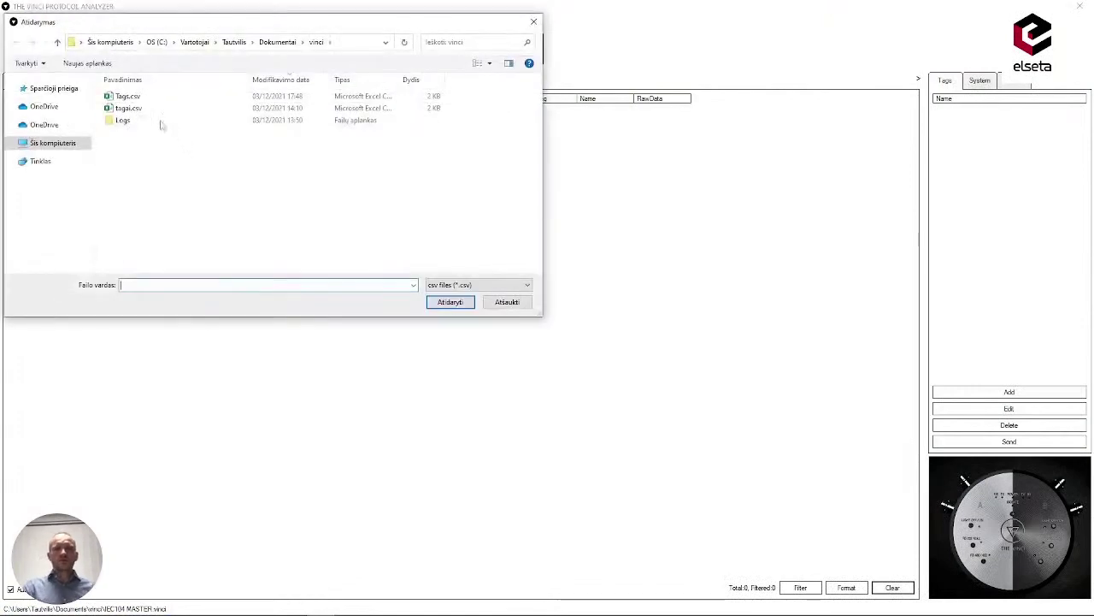
click(128, 96)
click(448, 304)
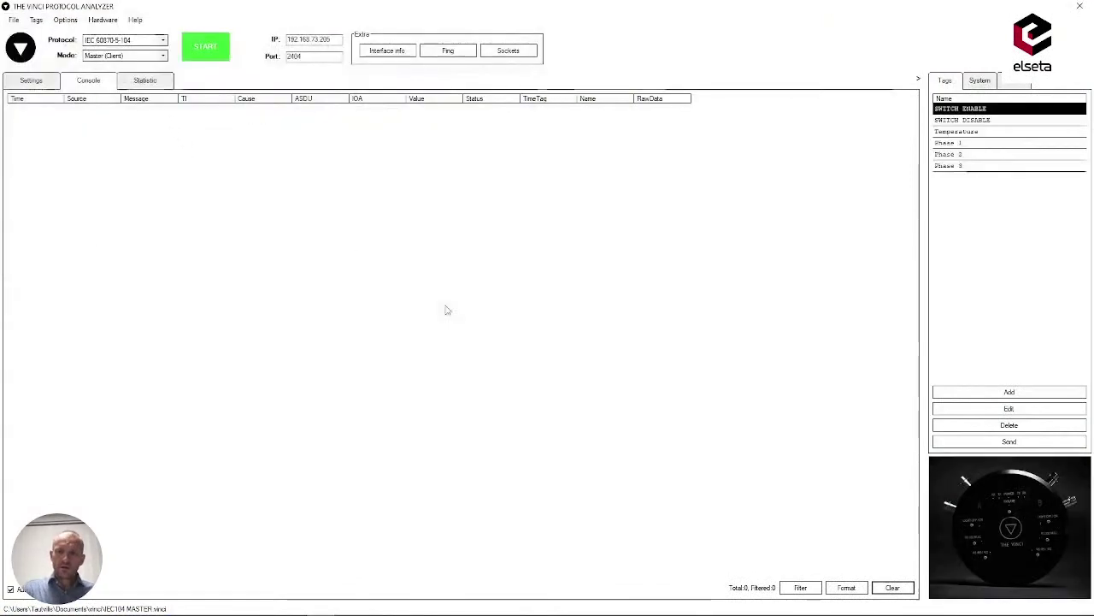
Step: Start the IEC 60870-5-104 master connection to 192.168.73.205, send the SWITCH DISABLE tag, and stop communication
click(954, 121)
click(195, 52)
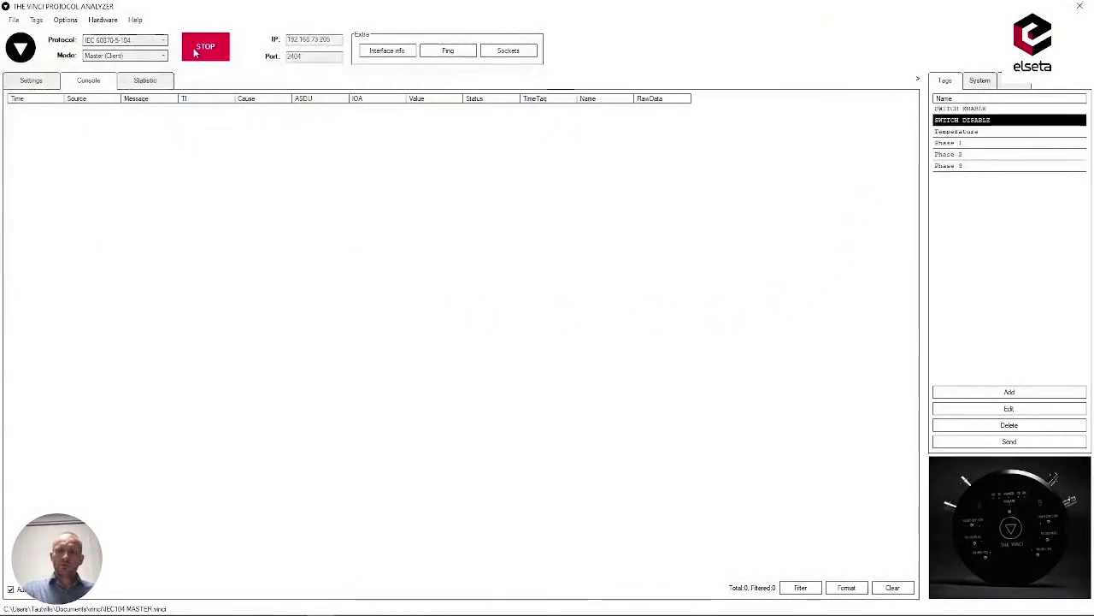
click(964, 133)
click(971, 121)
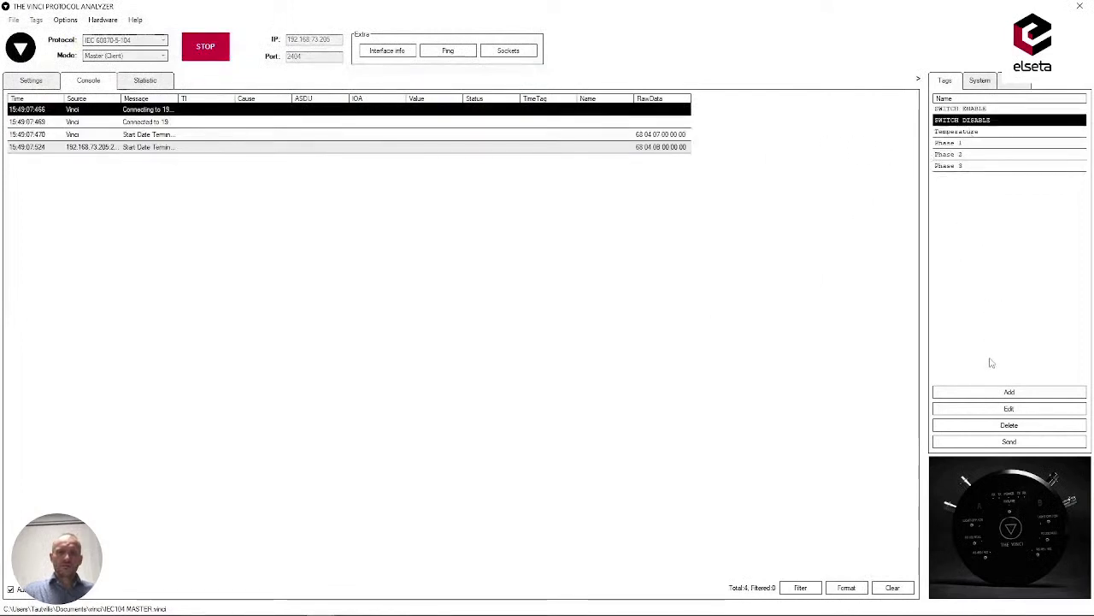
click(990, 441)
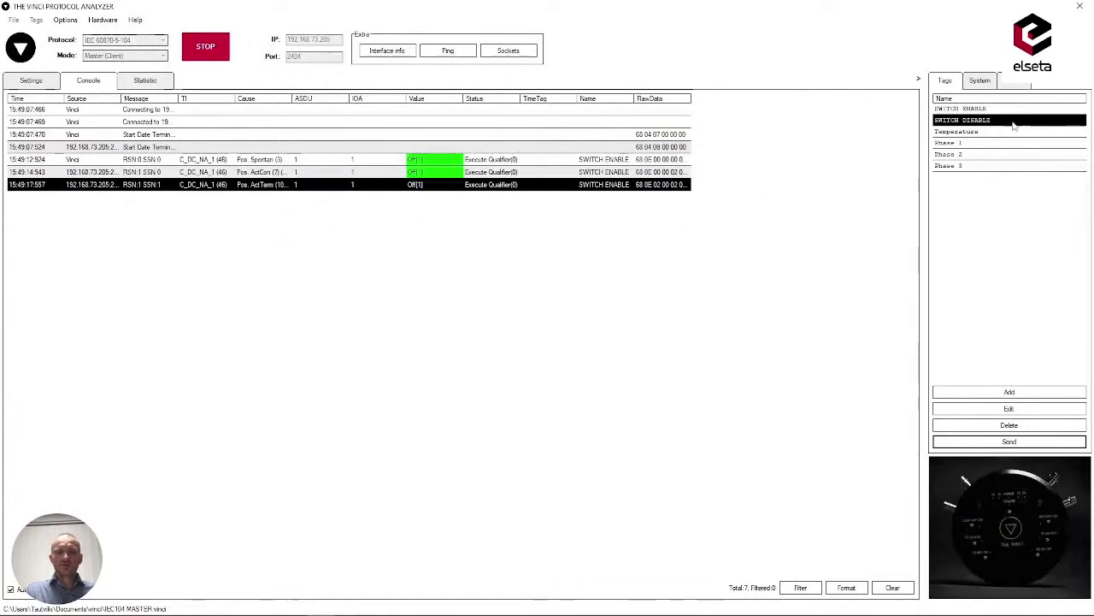
click(198, 47)
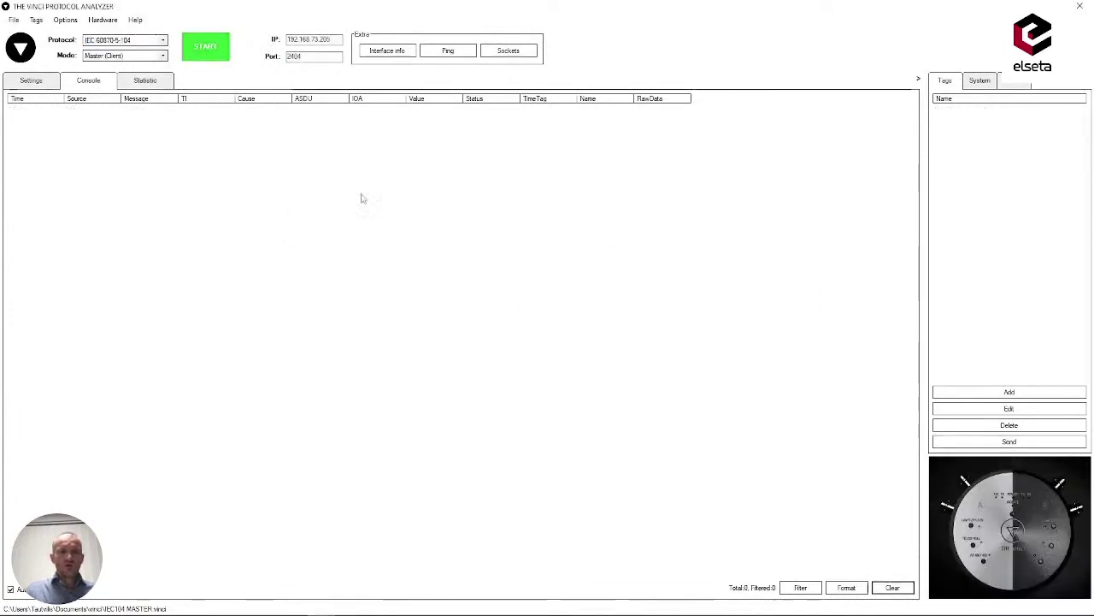
Step: Import the tags from Tags.csv again into the empty tag list
click(37, 20)
click(55, 33)
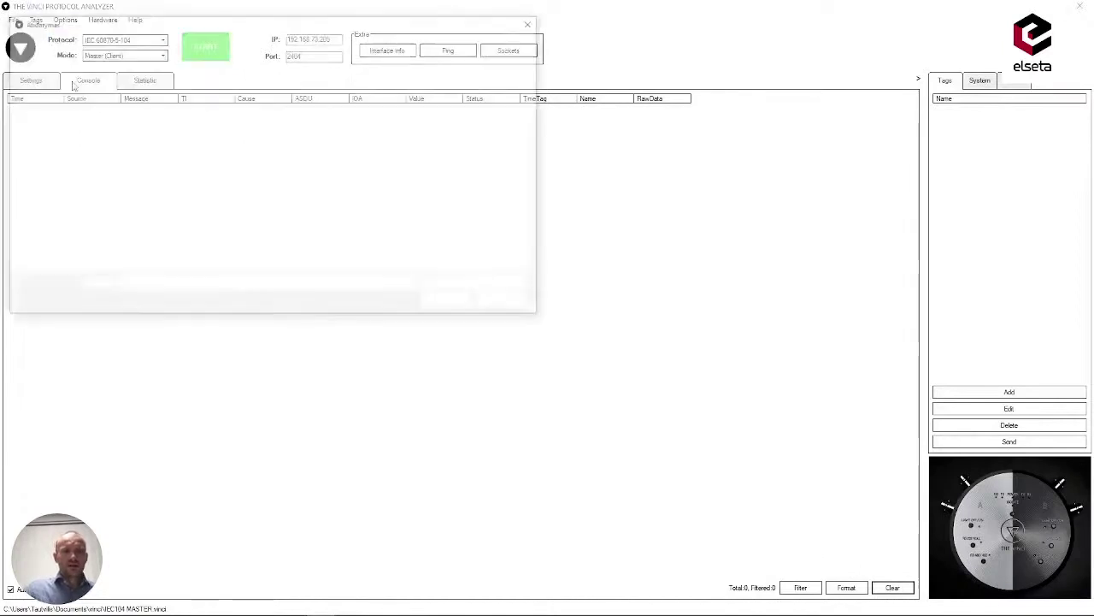
click(135, 97)
click(448, 305)
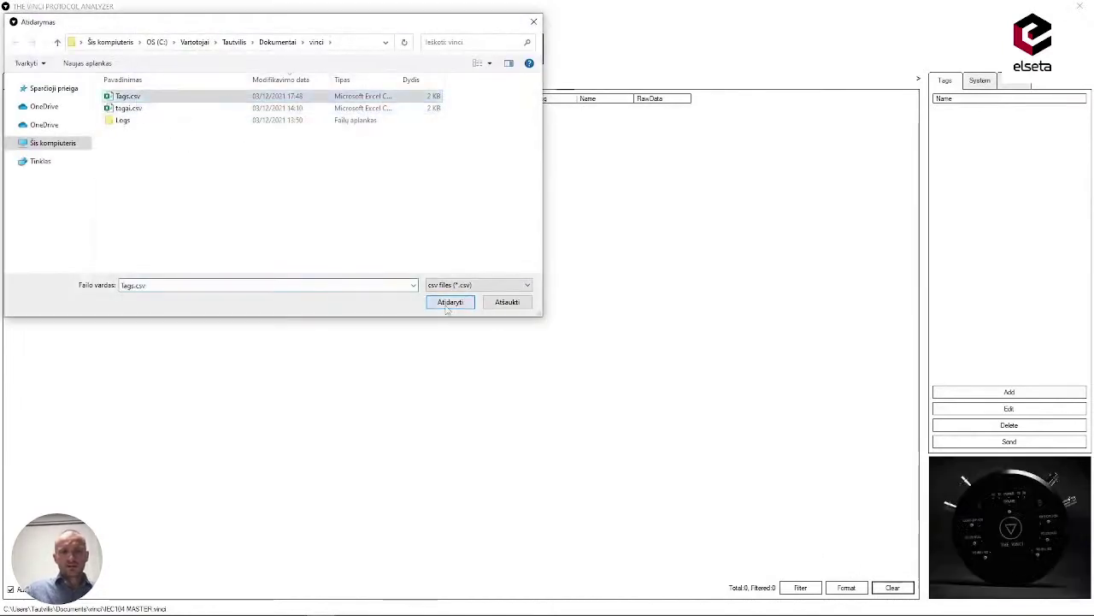
Step: Start communication with the slave on port 2404, send the SWITCH DISABLE command, and stop the session
click(961, 120)
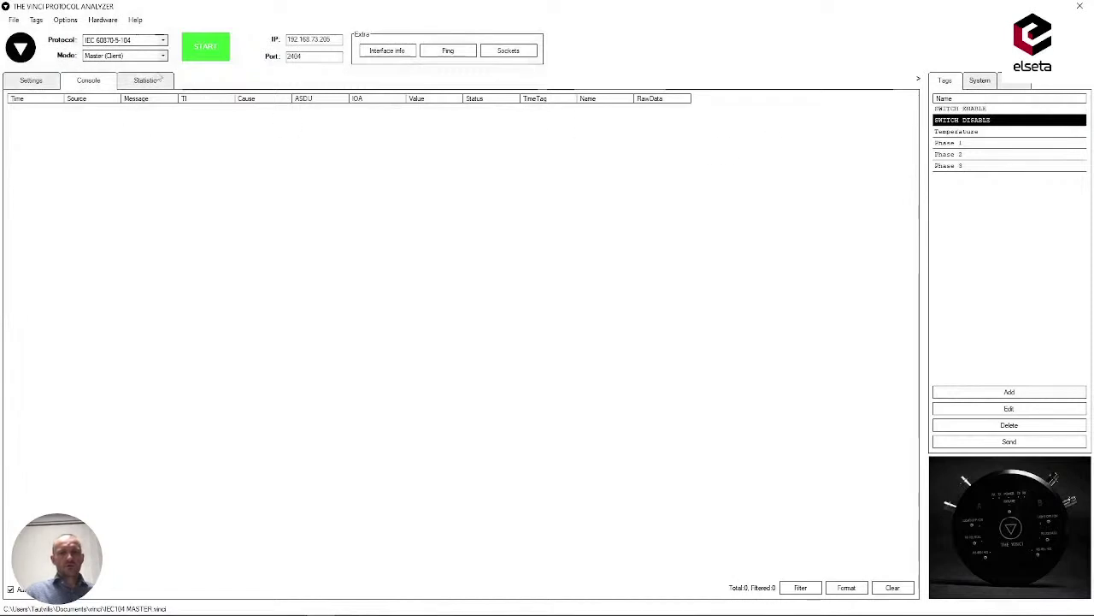
click(205, 46)
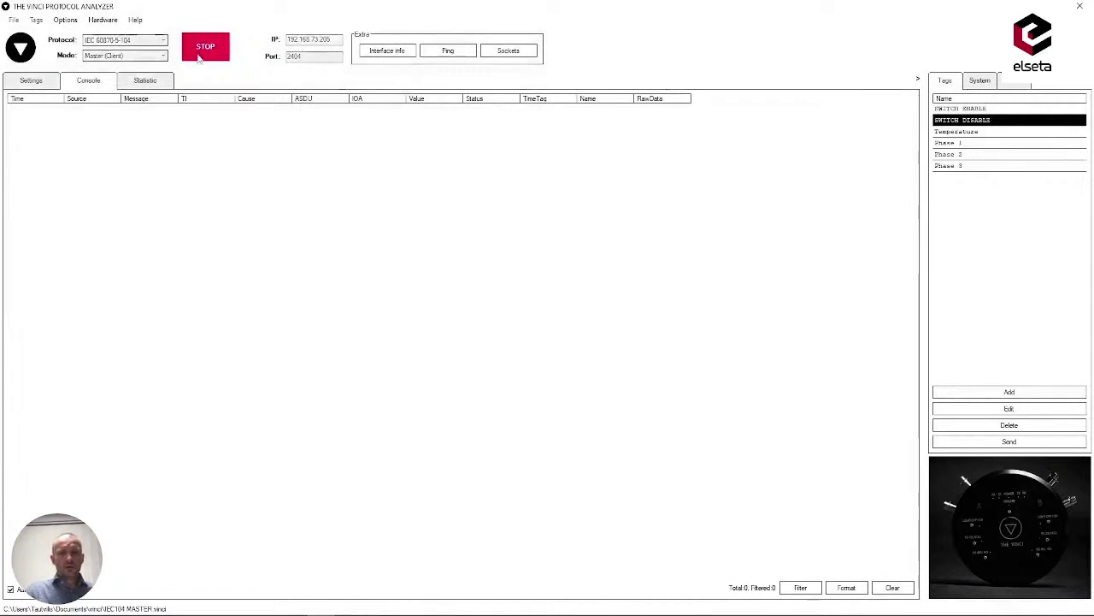
click(958, 133)
click(970, 121)
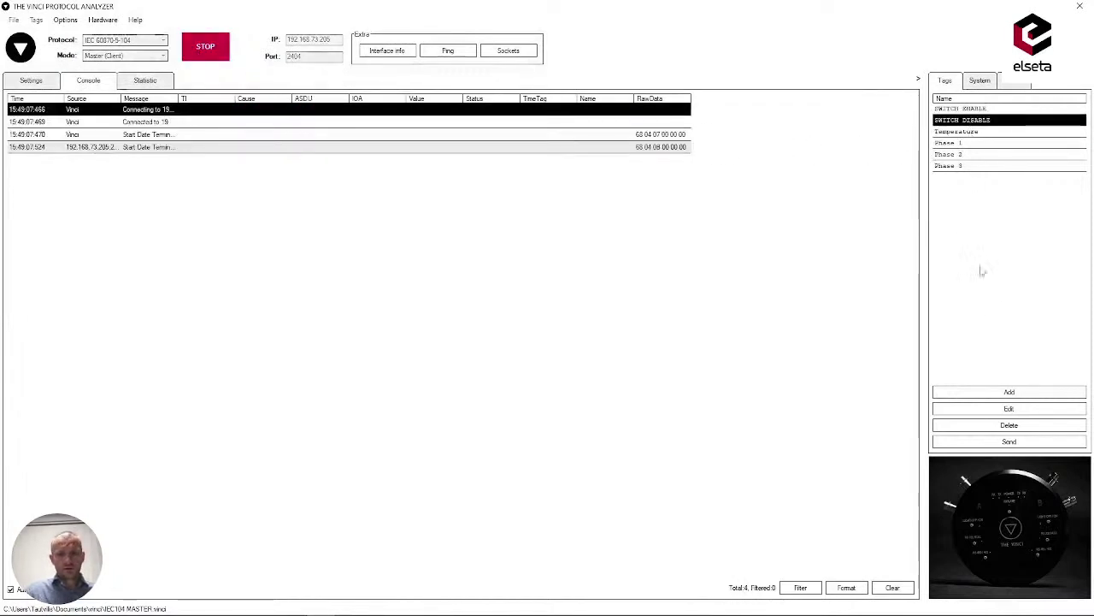
click(990, 442)
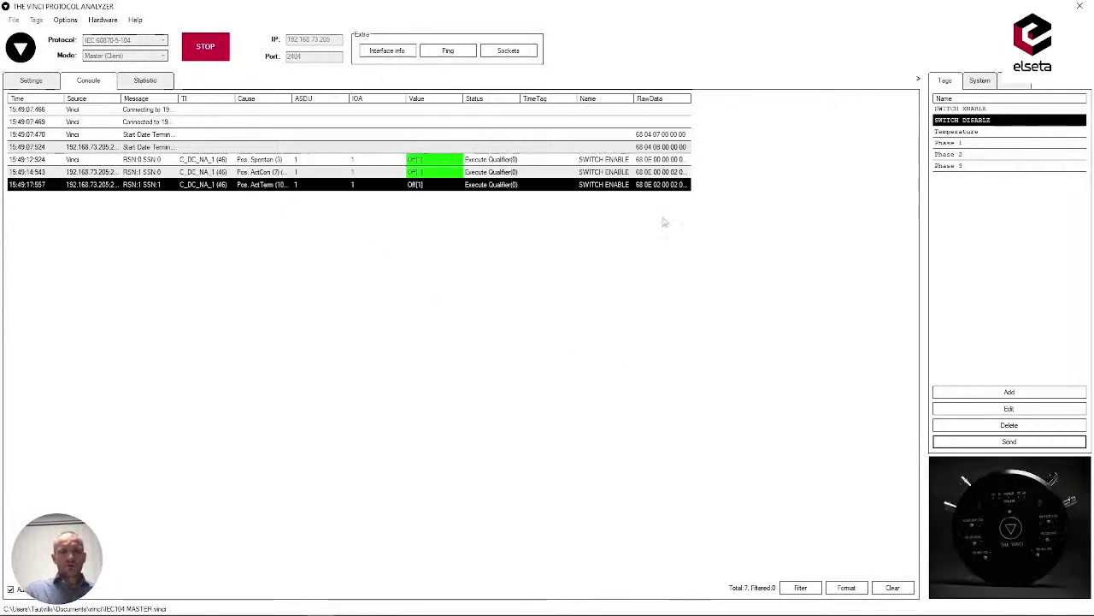
click(198, 43)
Step: Clear the console and load the tags from Tags.csv into the empty tag list
click(893, 587)
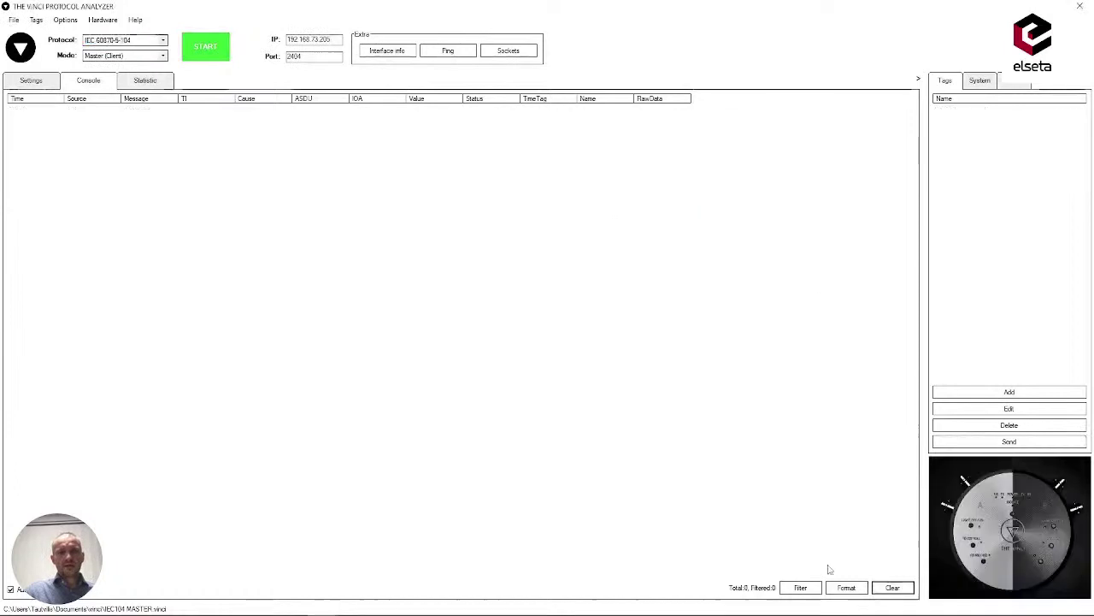
click(36, 20)
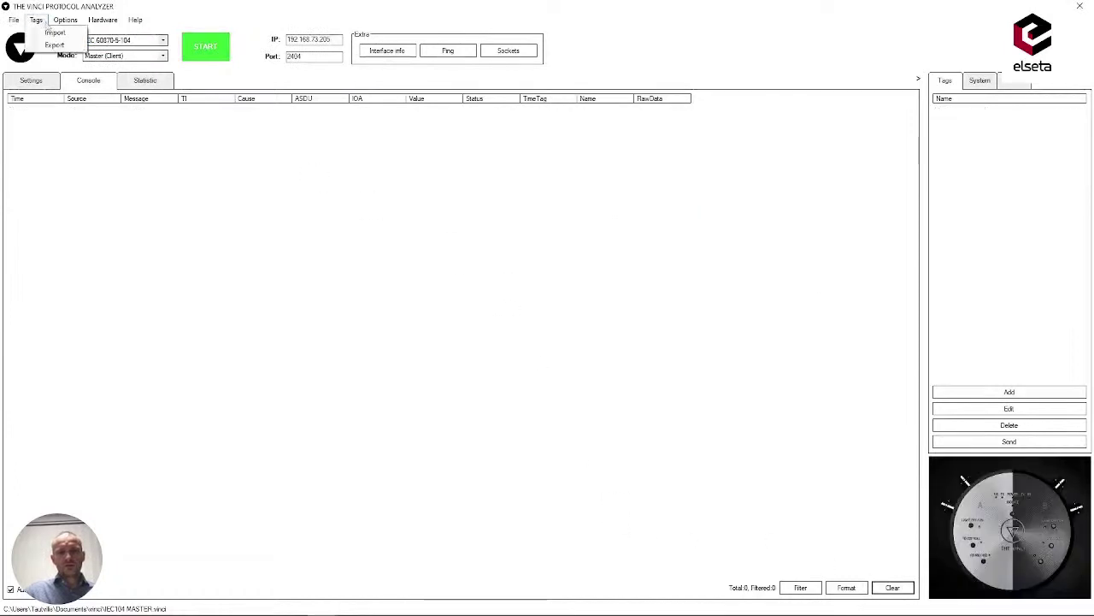
click(53, 32)
click(144, 108)
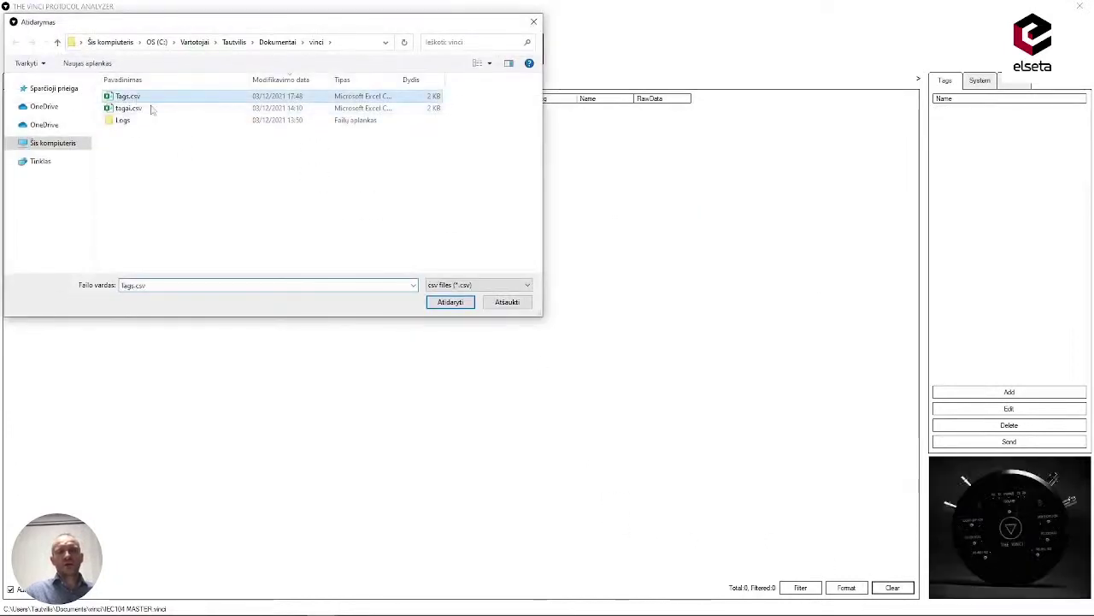
click(450, 301)
Step: Connect to the IEC 60870-5-104 slave as master, send the SWITCH DISABLE tag, and stop the connection
click(957, 121)
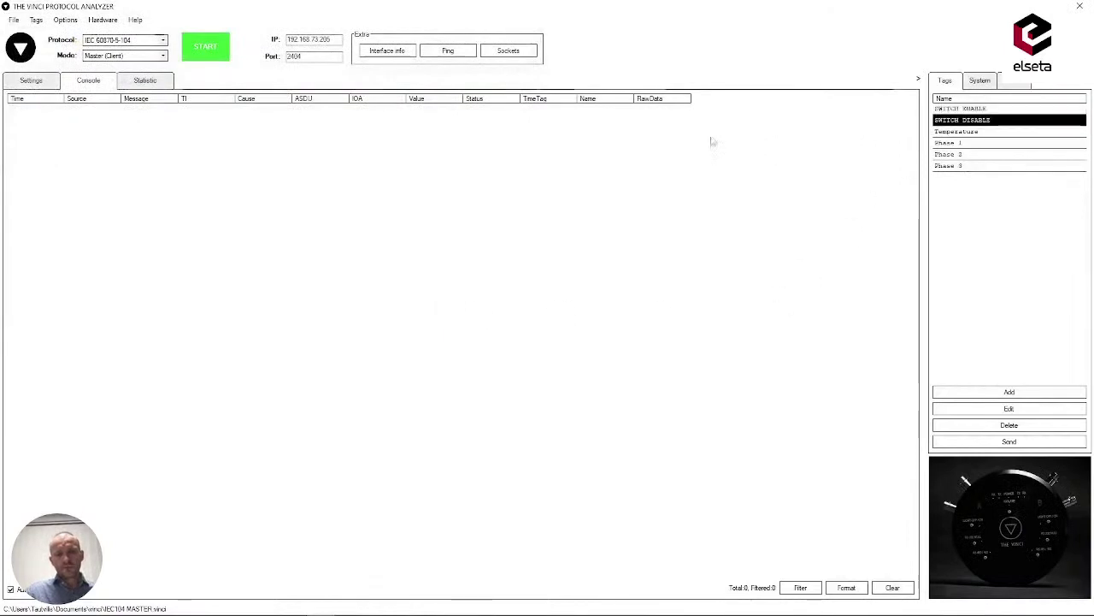
click(205, 47)
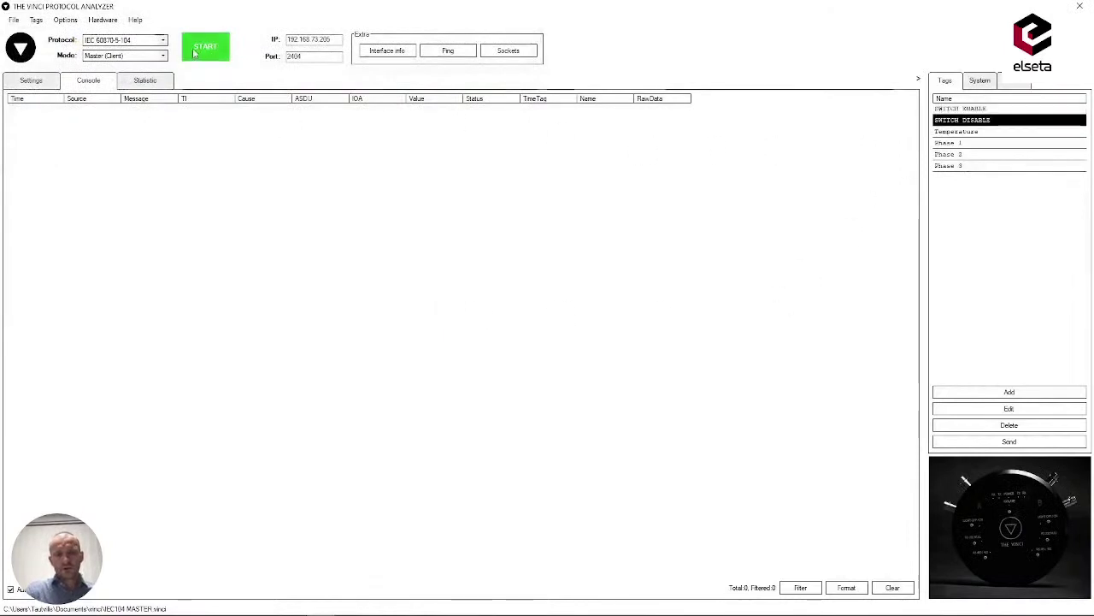
click(961, 134)
click(970, 122)
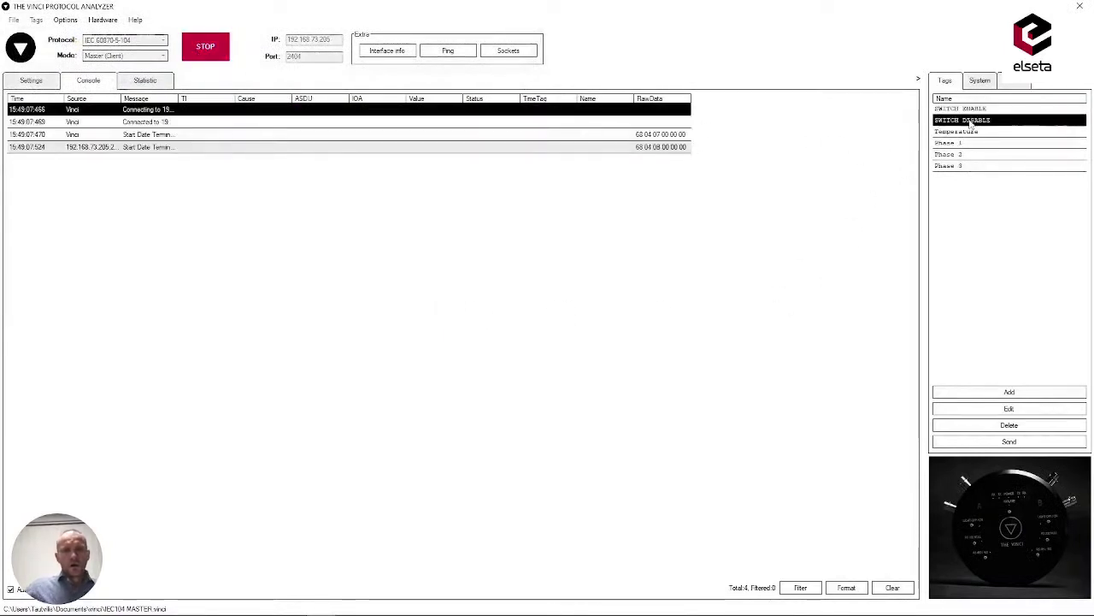
click(988, 444)
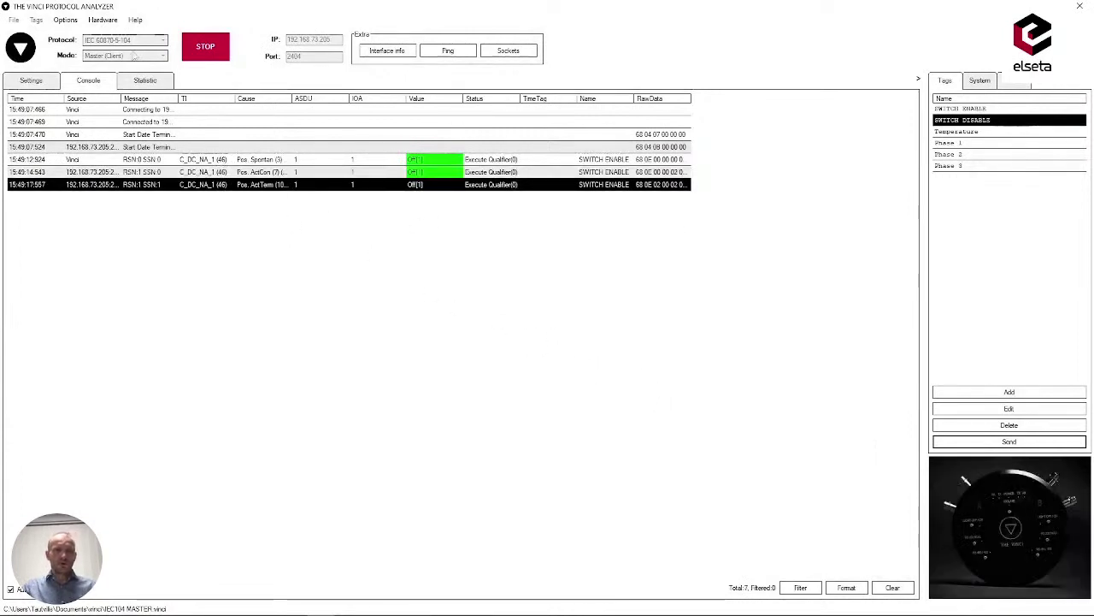
click(204, 48)
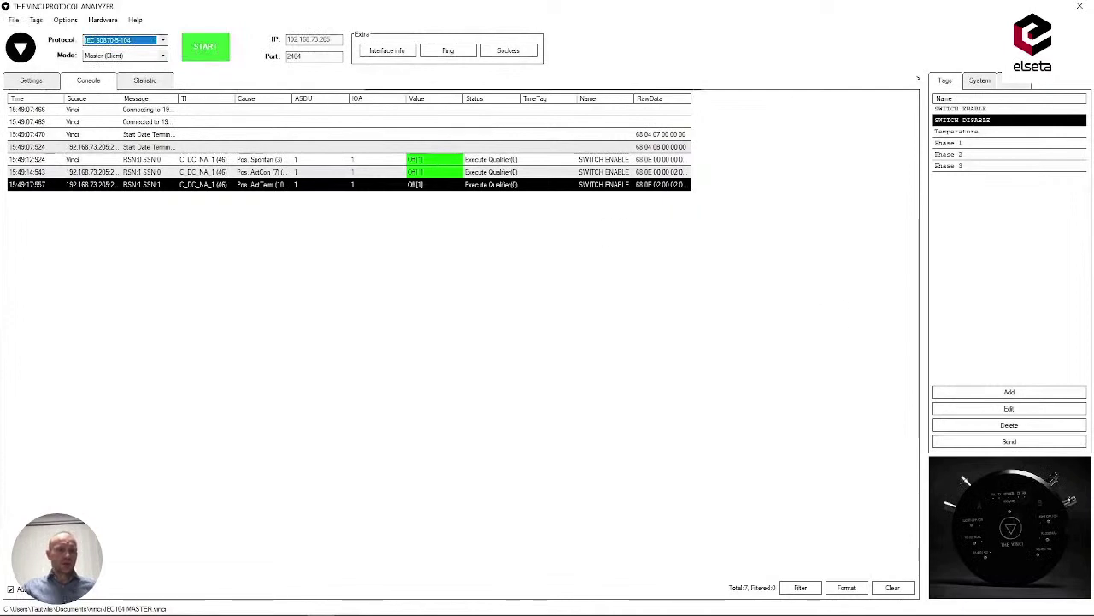
Step: Import Tags.csv to fill the empty tag list of the IEC 60870-5-104 master
click(38, 20)
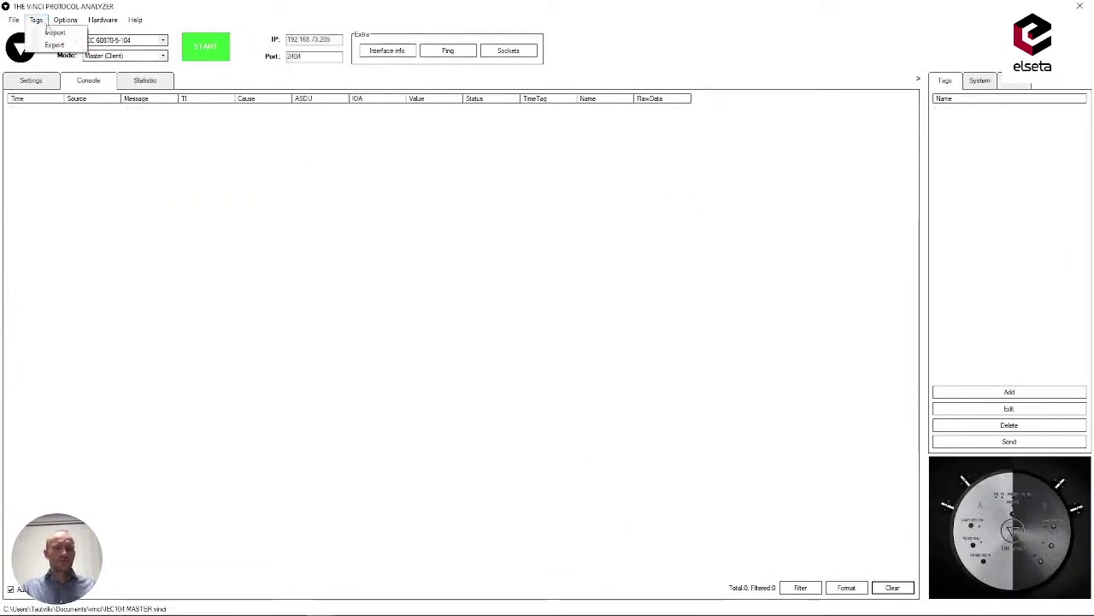
click(47, 33)
click(141, 109)
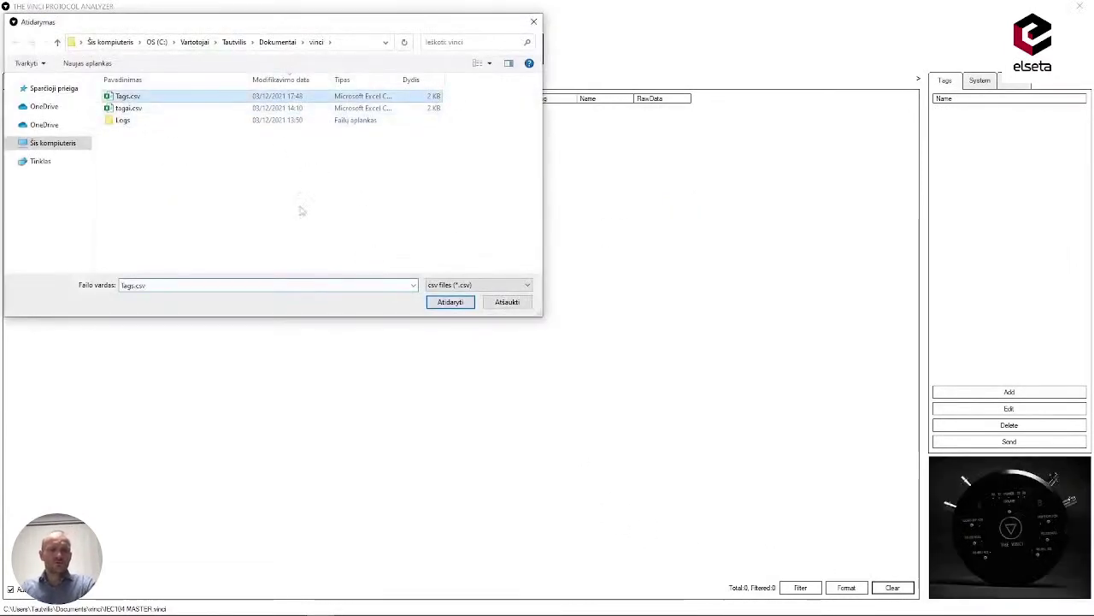
click(449, 302)
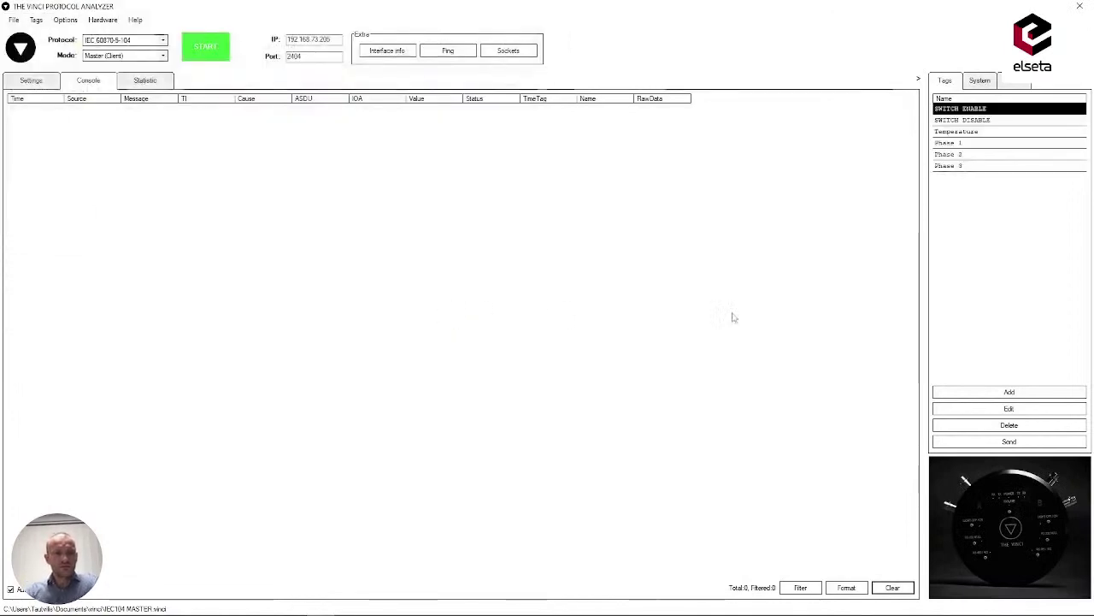
Step: Start the master connection to 192.168.73.205 and send the SWITCH DISABLE tag to the slave
click(955, 119)
click(205, 46)
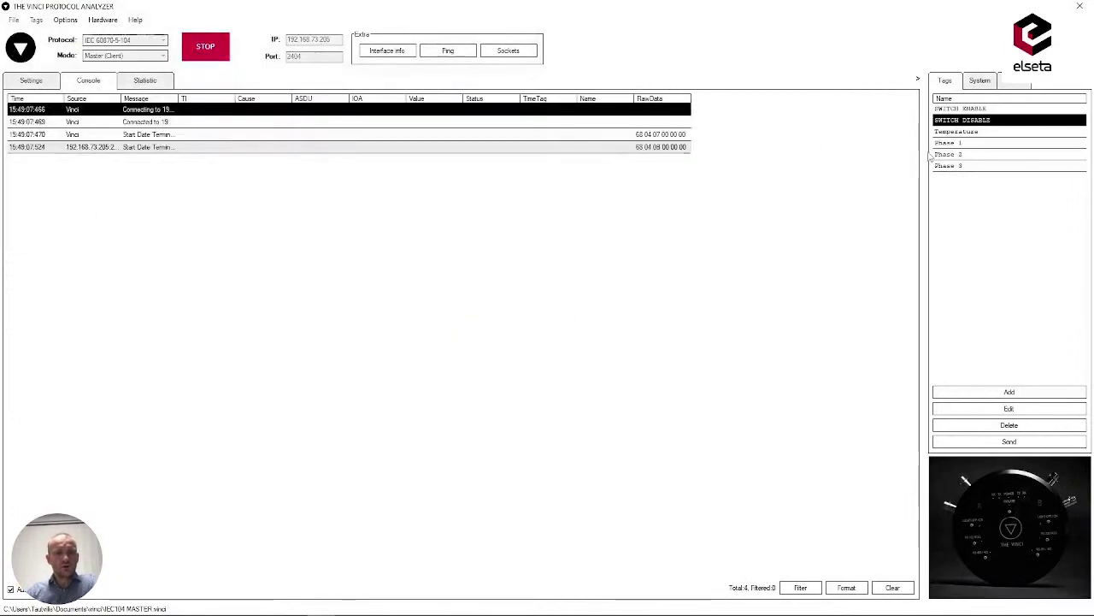
click(959, 133)
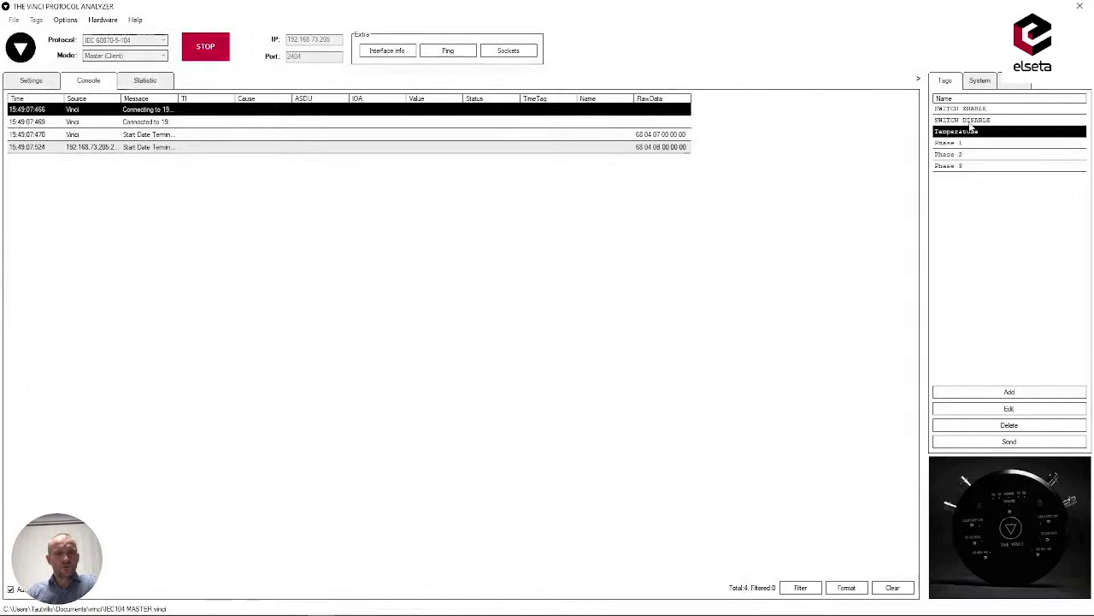
click(971, 121)
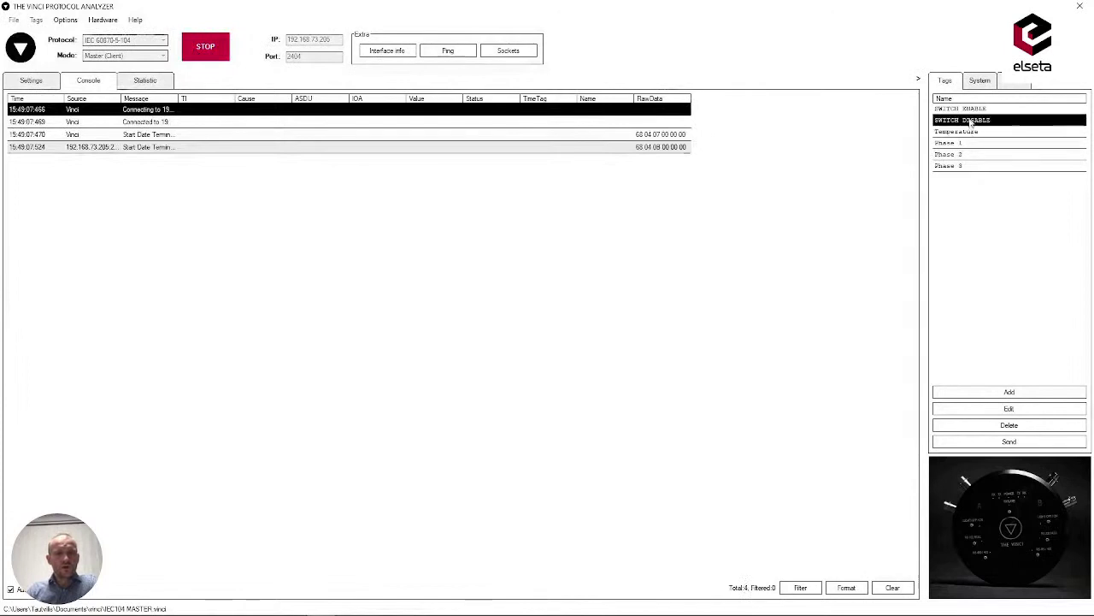
click(992, 441)
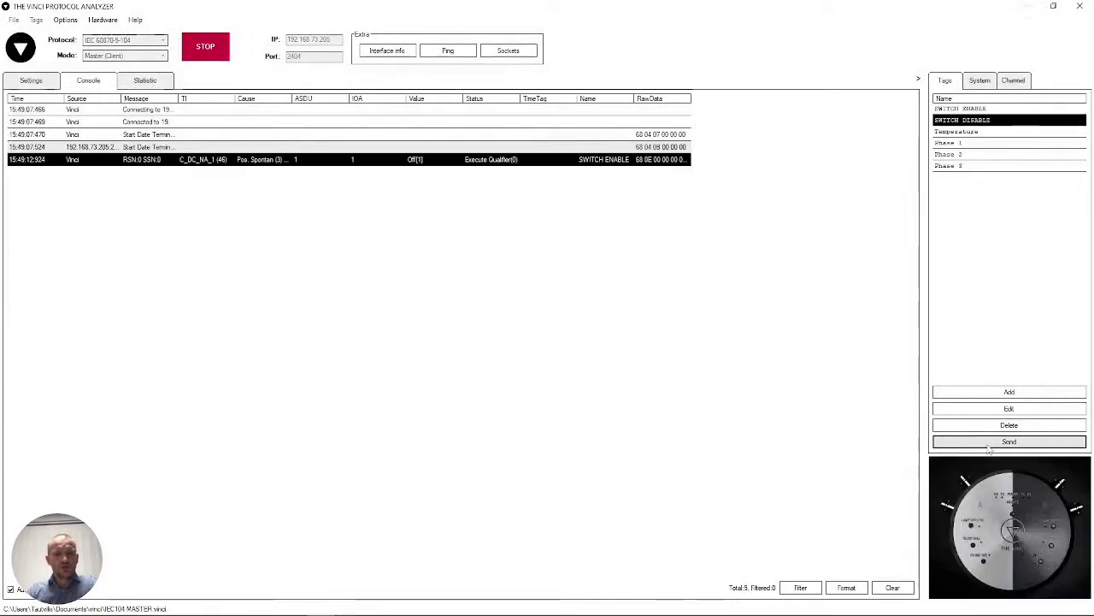